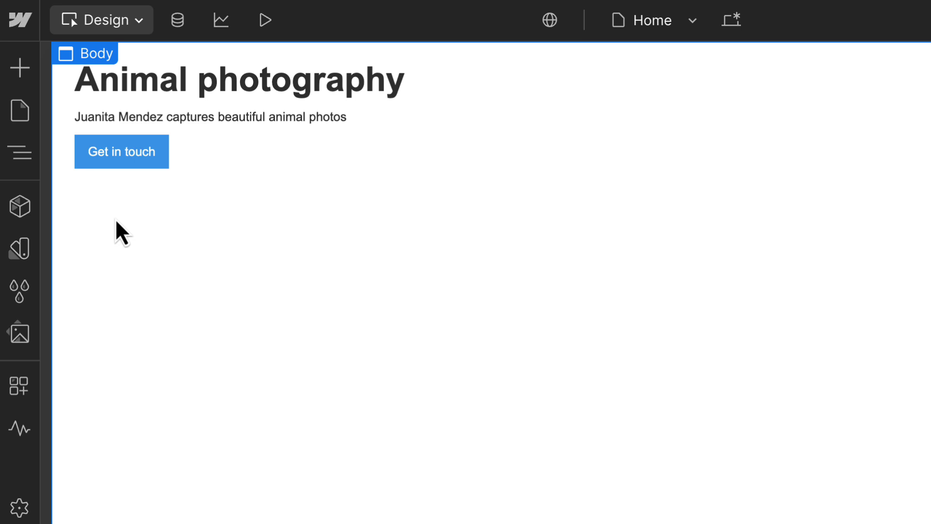
Step: Change the Animal photography H1's font to Open Sans, then view its generated CSS in CSS preview
left_click(27, 158)
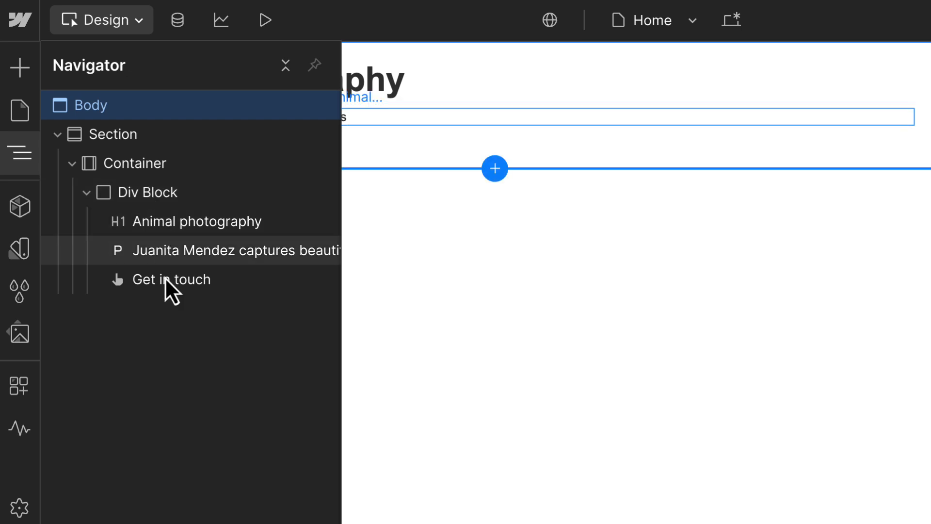
left_click(443, 282)
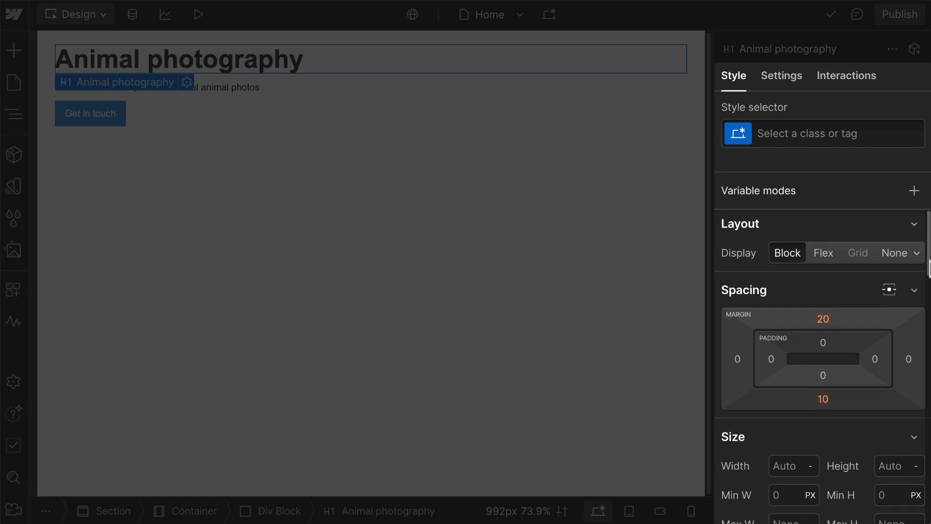
scroll(930, 270, "down", 2)
scroll(822, 364, "down", 3)
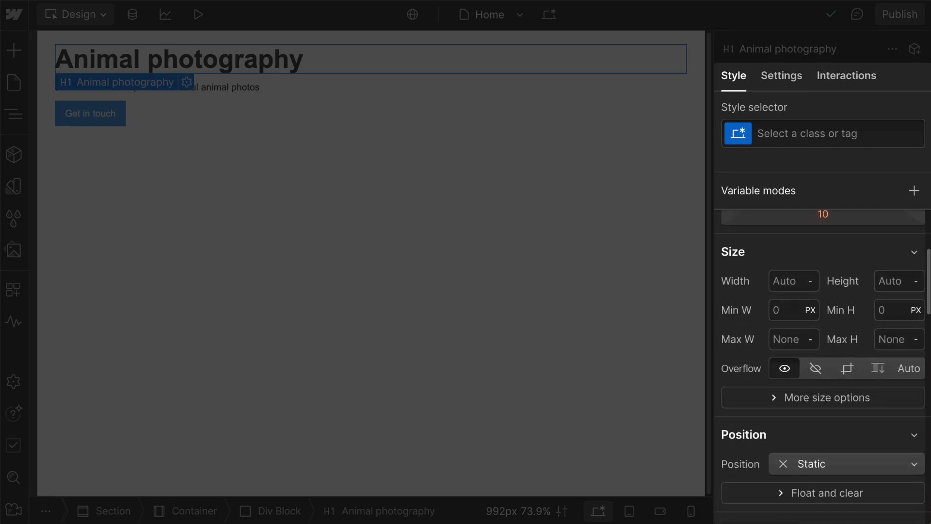
scroll(823, 364, "down", 1)
scroll(823, 364, "down", 2)
scroll(876, 271, "down", 3)
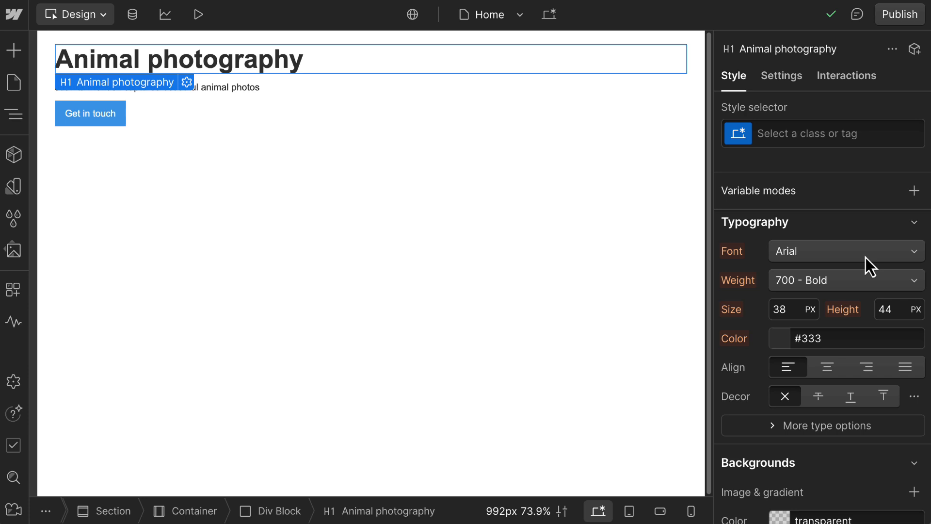
left_click(866, 257)
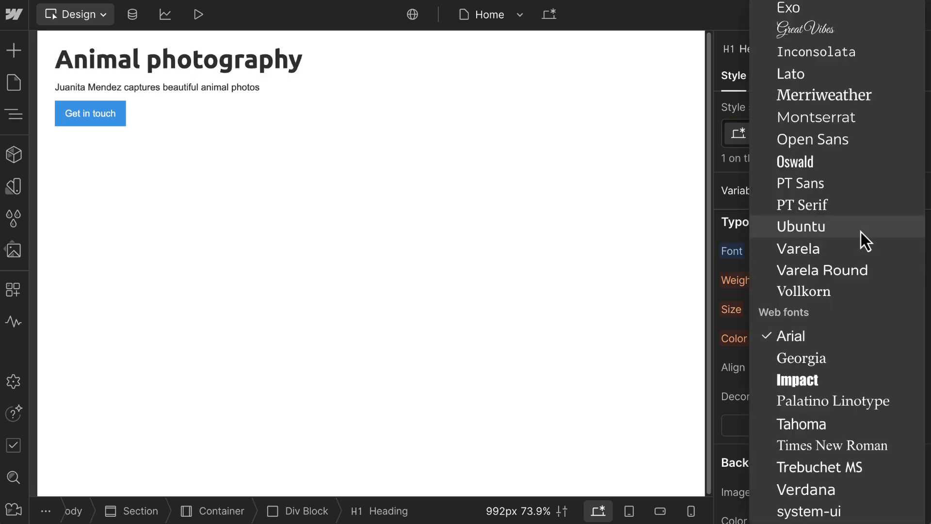
left_click(848, 140)
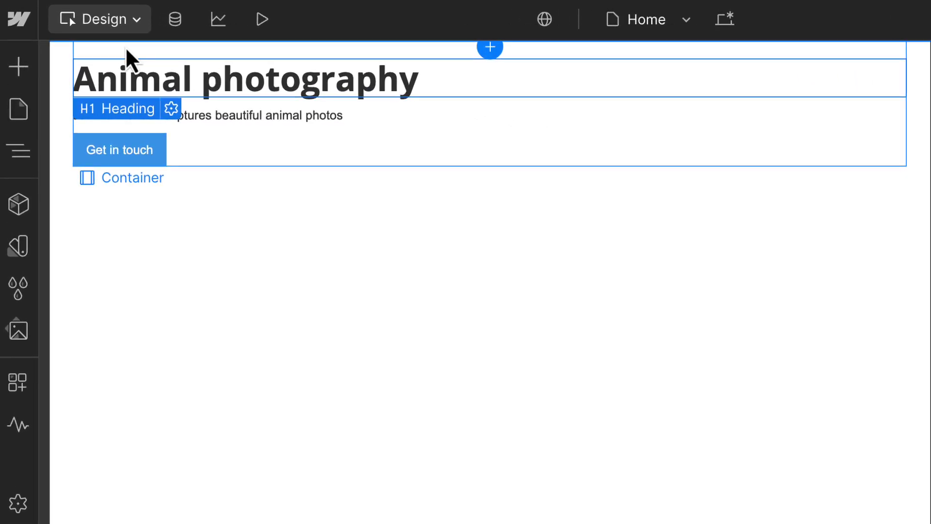
left_click(30, 33)
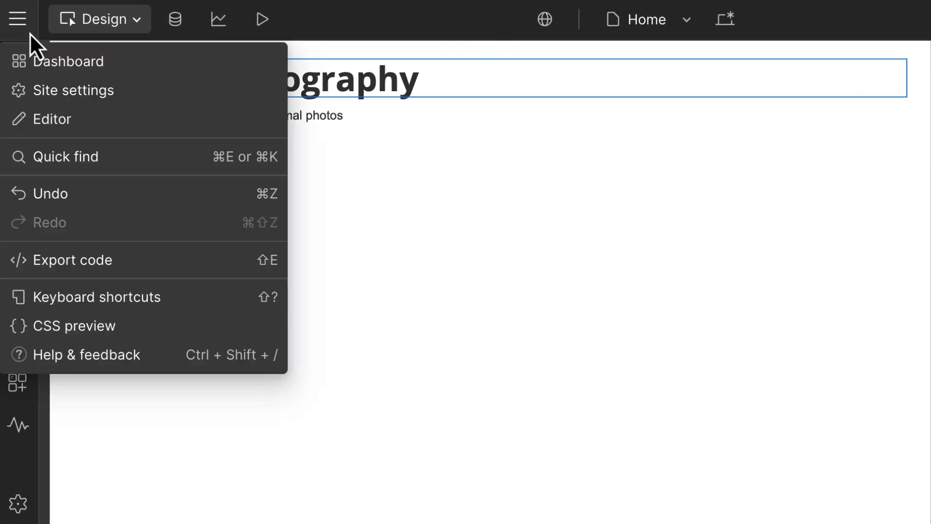
left_click(77, 327)
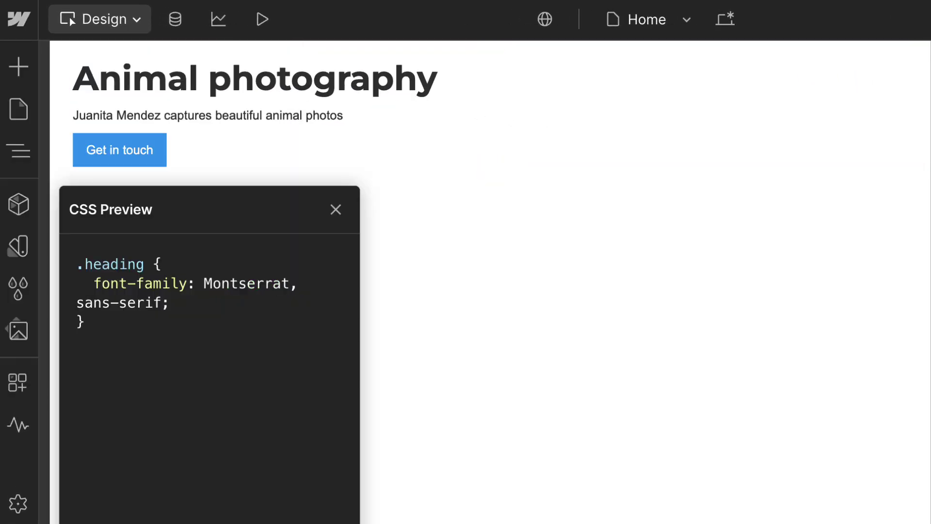
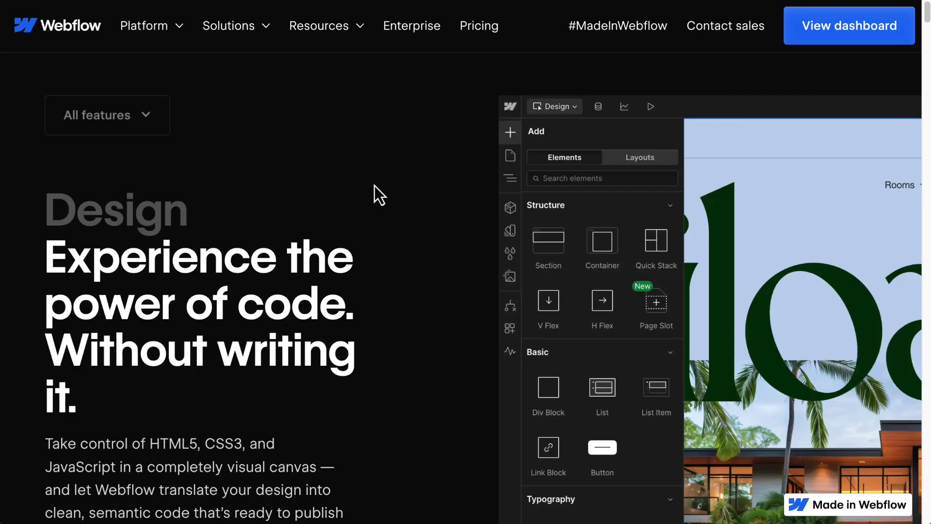
Step: Inspect the page's large Design heading in the browser DevTools from the context menu
right_click(256, 230)
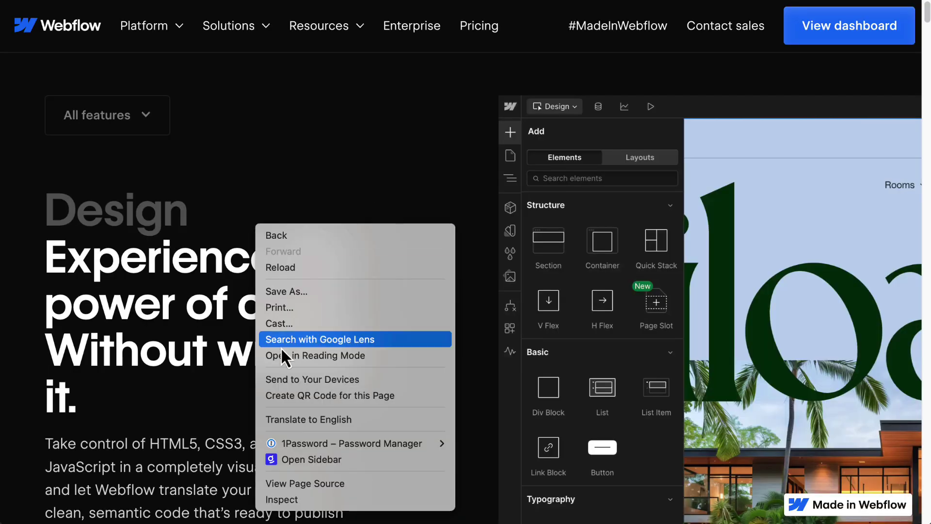
left_click(333, 500)
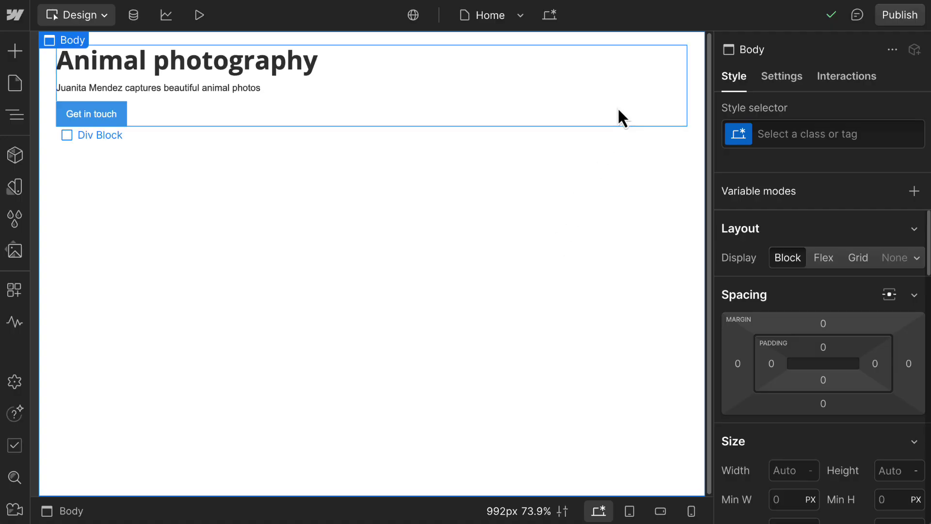
Step: Make the Div Block a horizontally centred vertical flex column with 29 px top padding
left_click(619, 110)
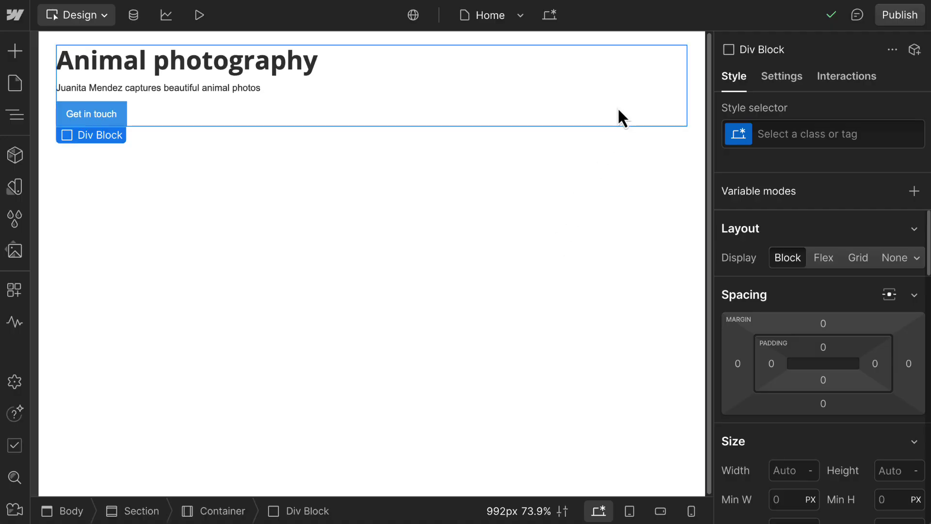
left_click(813, 260)
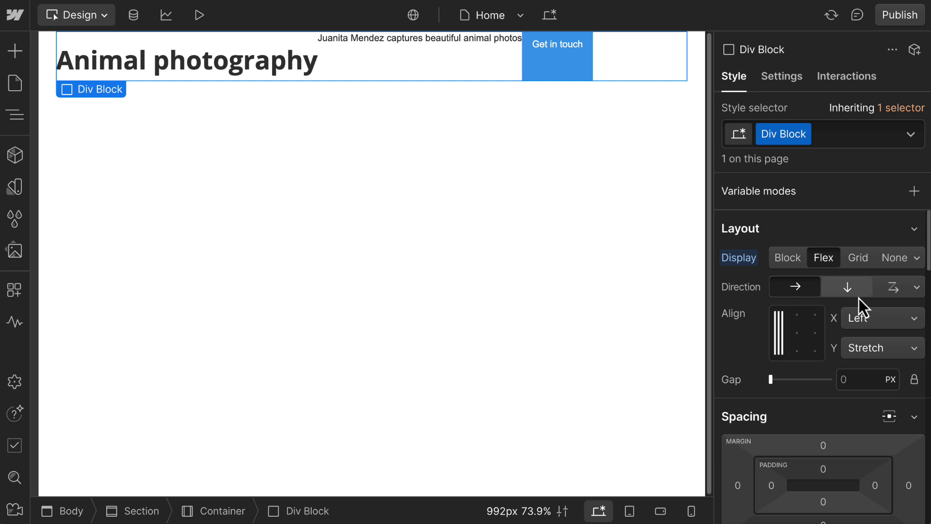
left_click(859, 299)
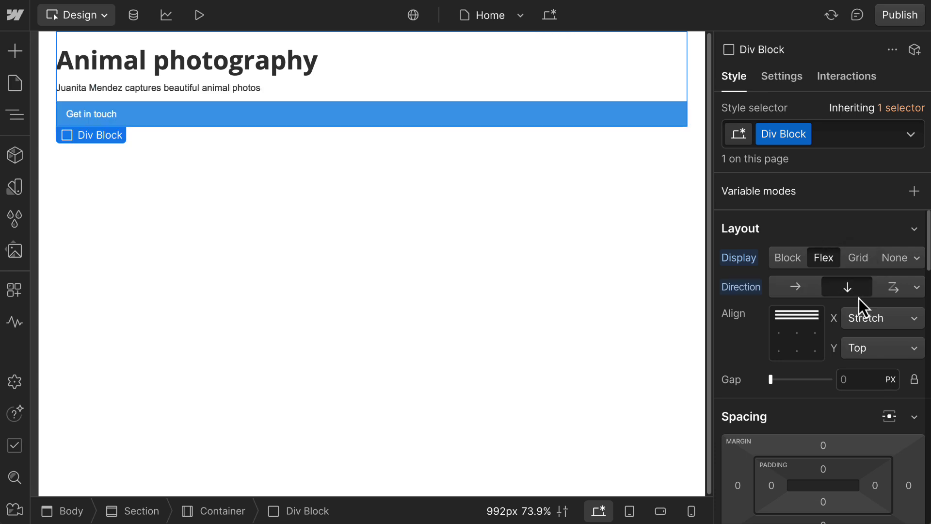
left_click(797, 318)
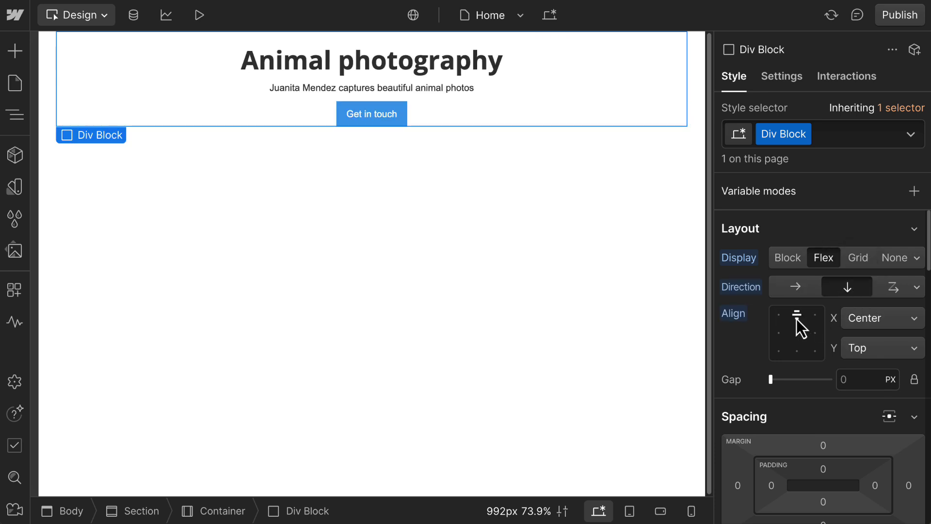
scroll(819, 399, "down", 3)
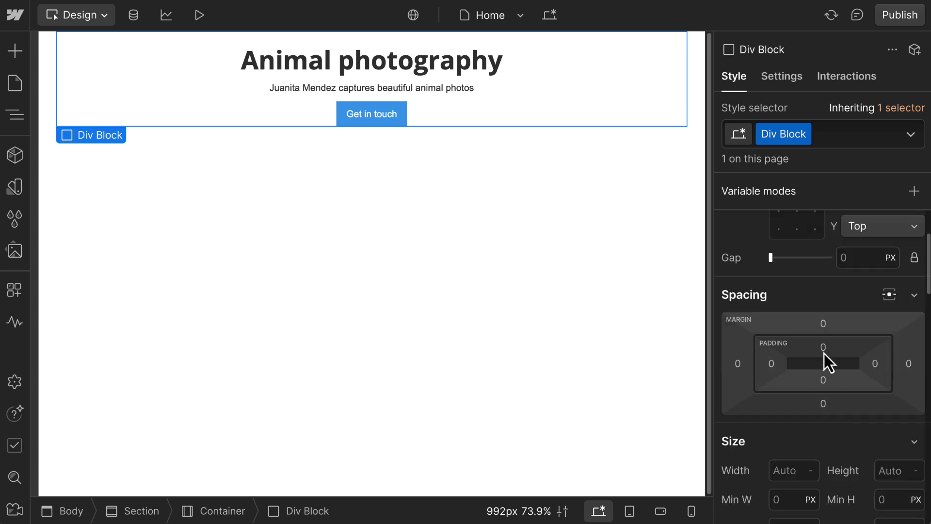
left_click_drag(824, 354, 829, 378)
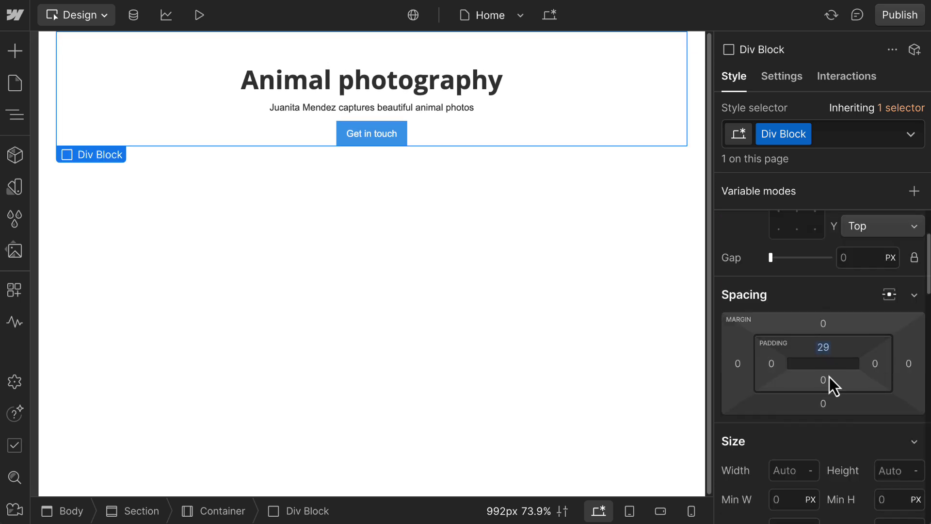
left_click(20, 134)
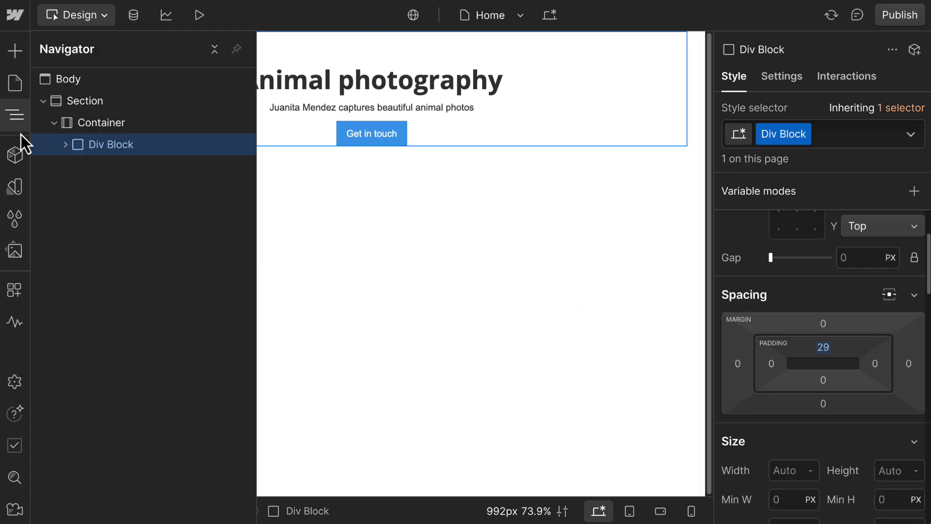
left_click(101, 125)
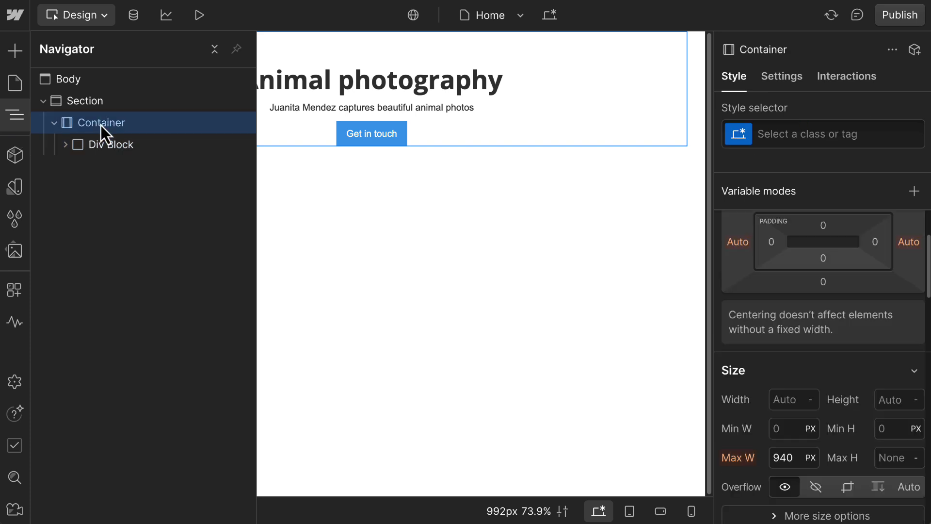
Step: Space the Div Block's items 16 px apart and give the paragraph 15 px top padding
left_click(384, 207)
left_click(559, 112)
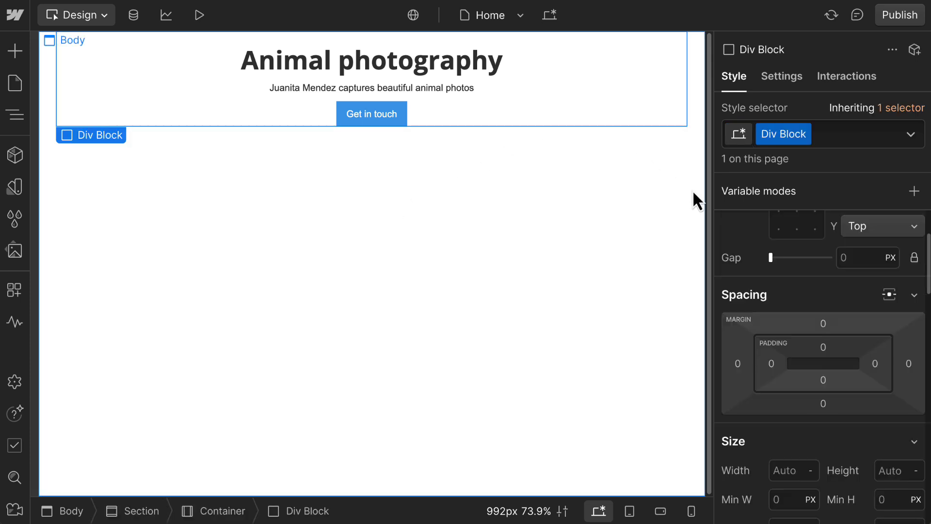
scroll(815, 285, "up", 1)
left_click_drag(775, 308, 783, 307)
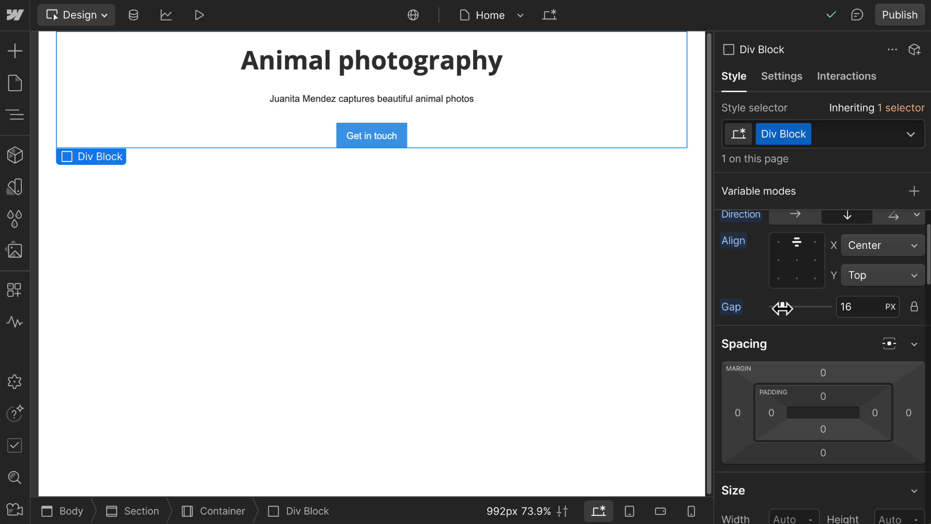
left_click(427, 104)
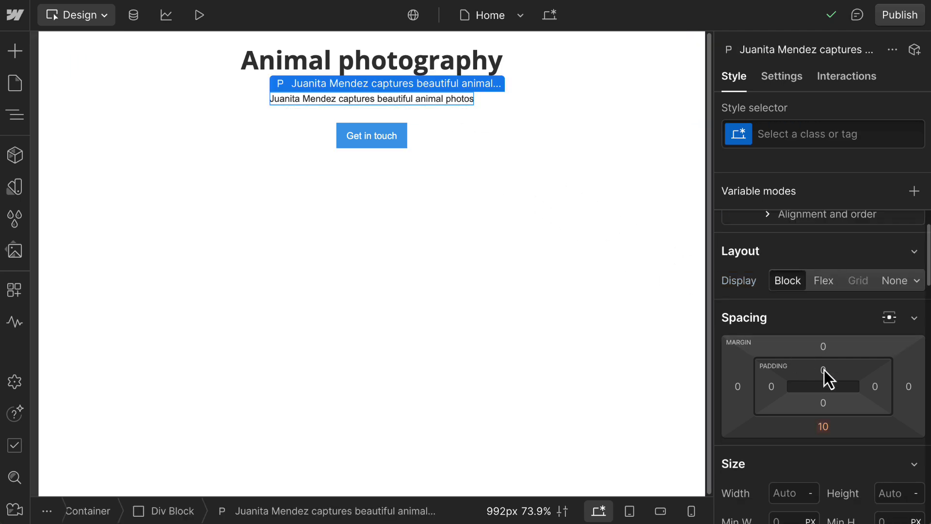
left_click_drag(825, 370, 826, 371)
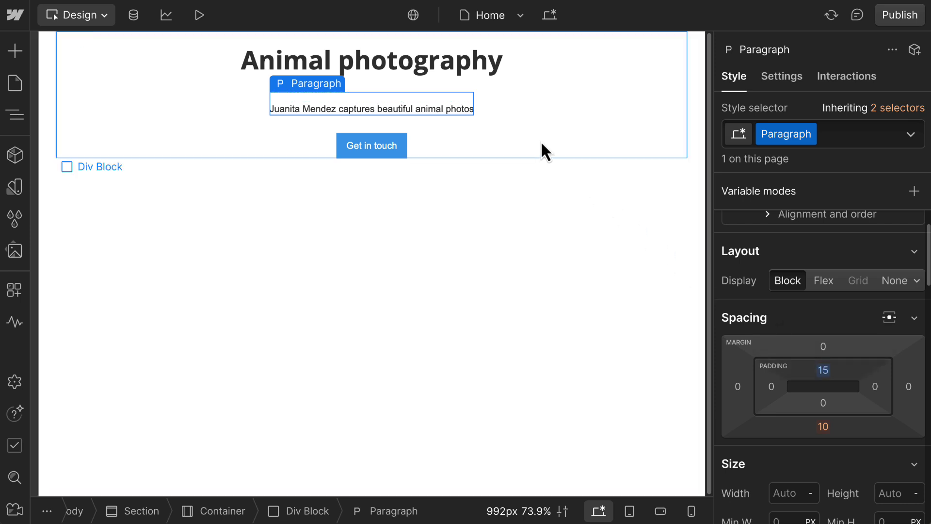
Step: Try row, Grid and Block layouts on the div, then restore the centred vertical flex
left_click(541, 140)
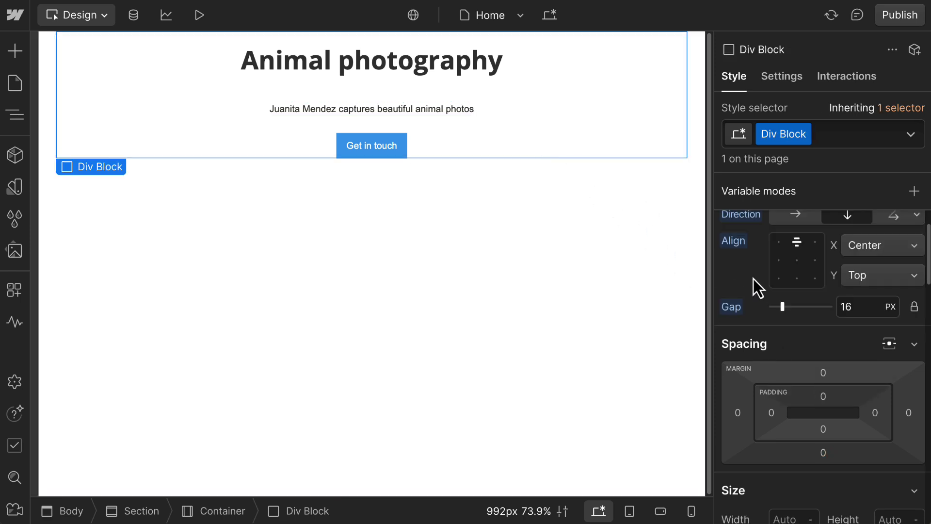
left_click(785, 276)
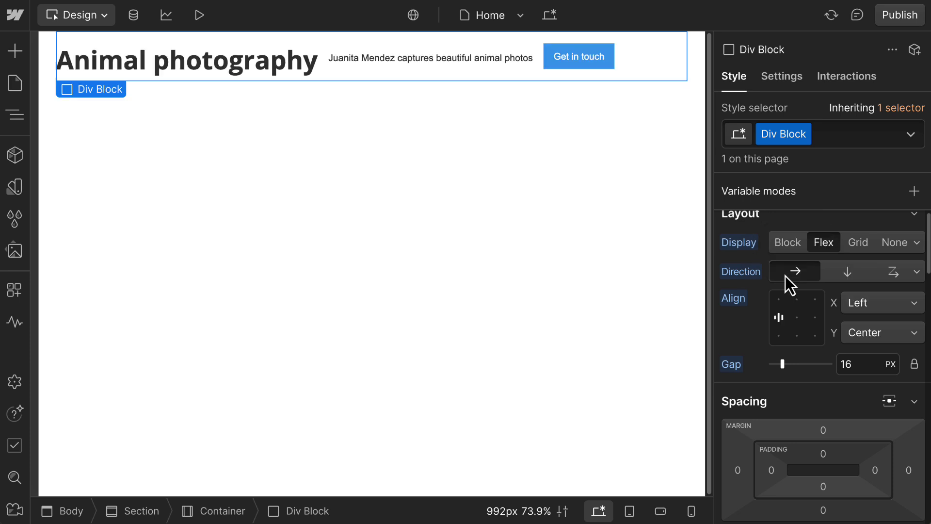
left_click(853, 249)
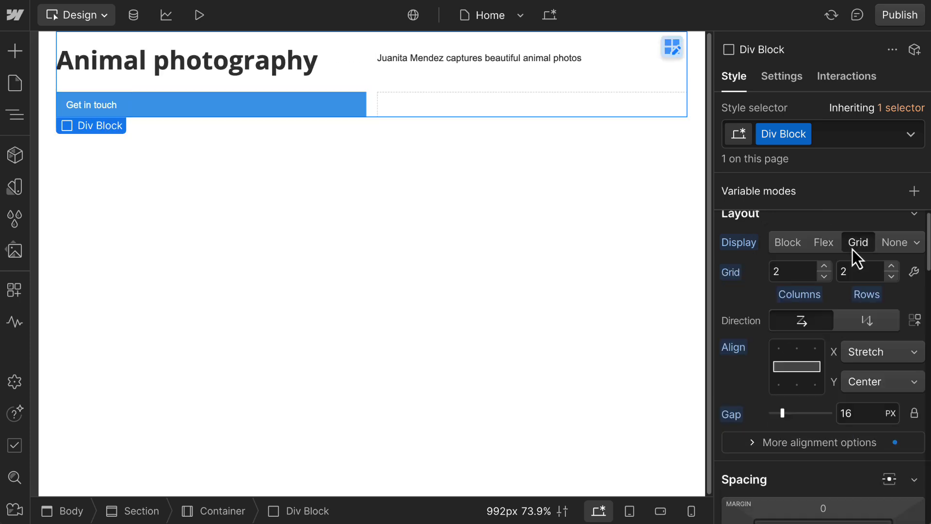
left_click(787, 242)
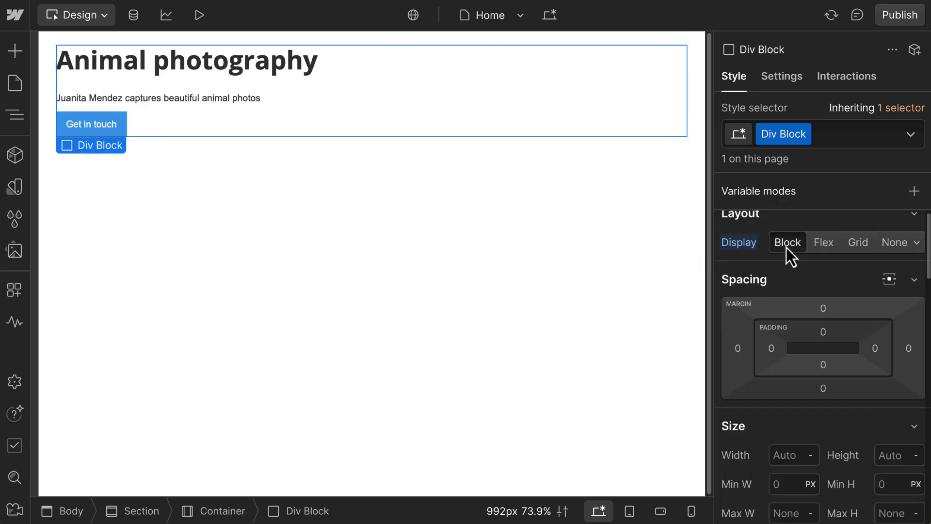
left_click(817, 244)
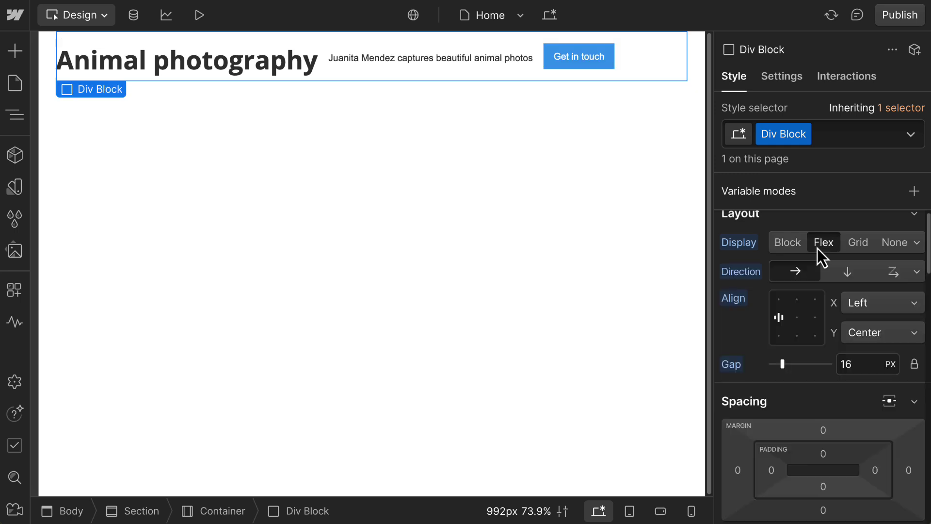
left_click(847, 273)
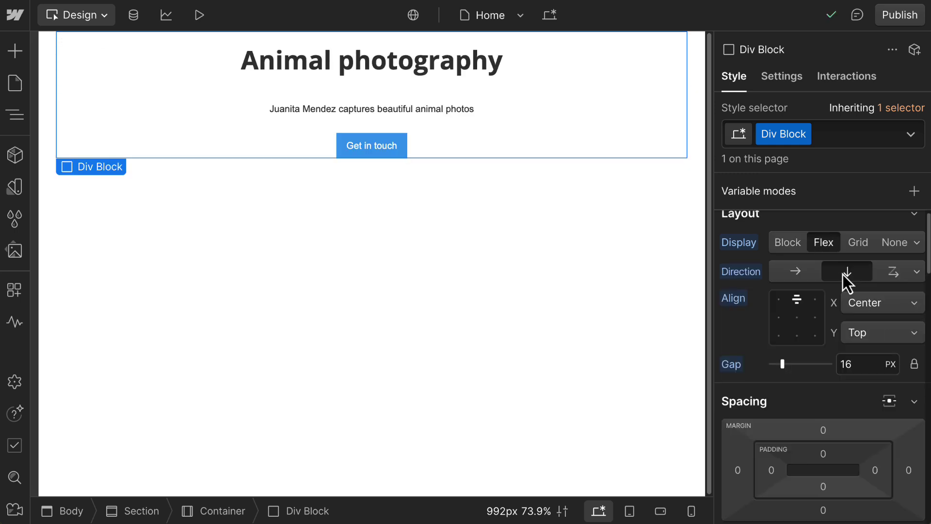
Step: Set the Container's height to 70 VH
left_click(22, 115)
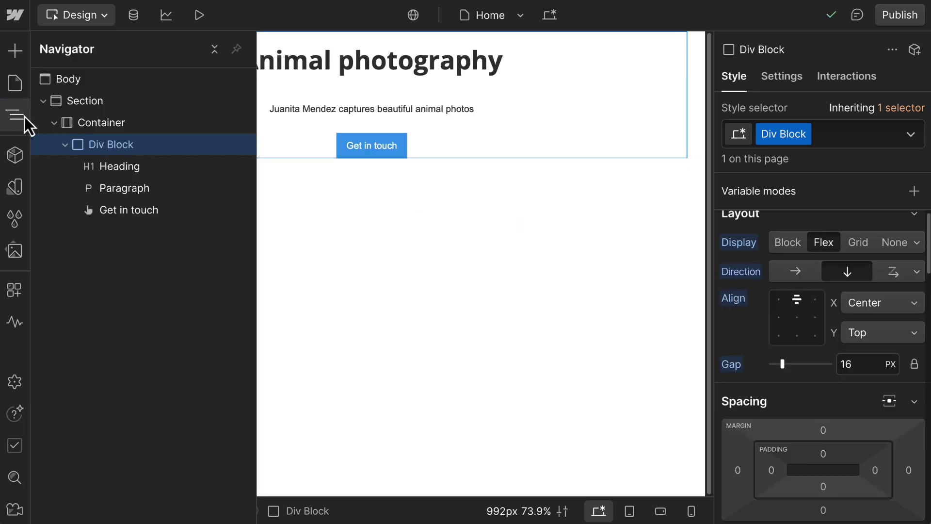
left_click(100, 126)
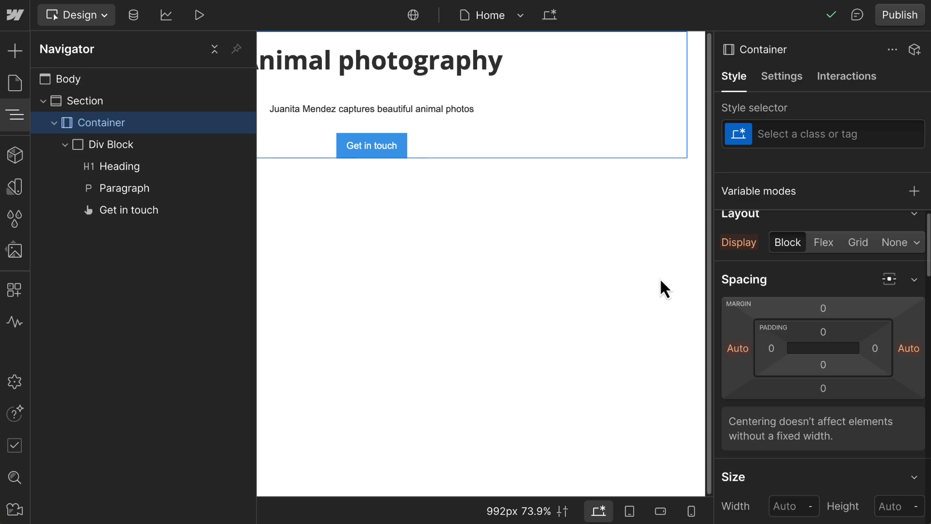
scroll(821, 312, "down", 3)
scroll(822, 324, "down", 1)
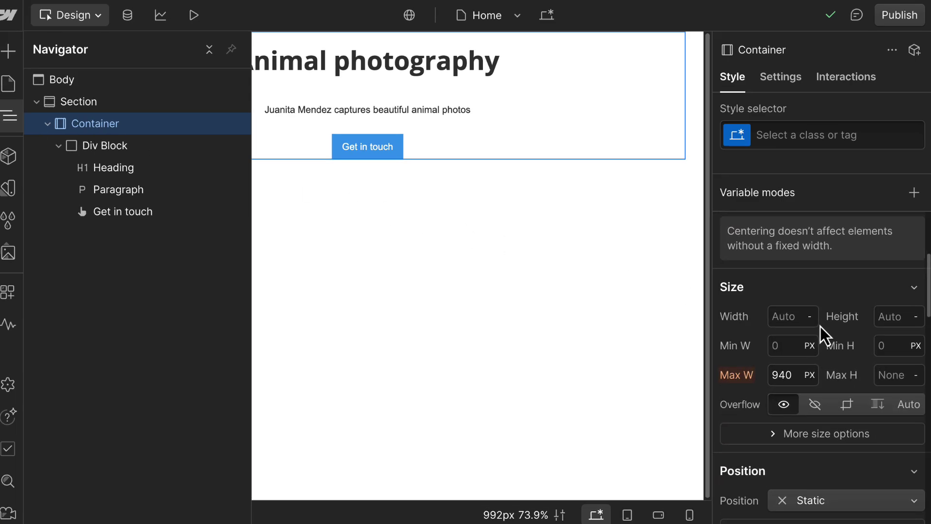
left_click(876, 349)
type("70")
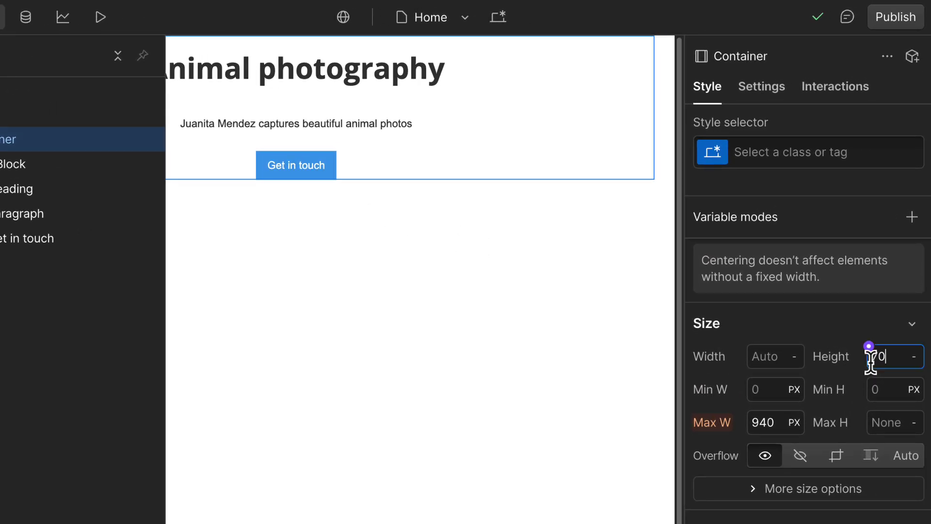
left_click(910, 358)
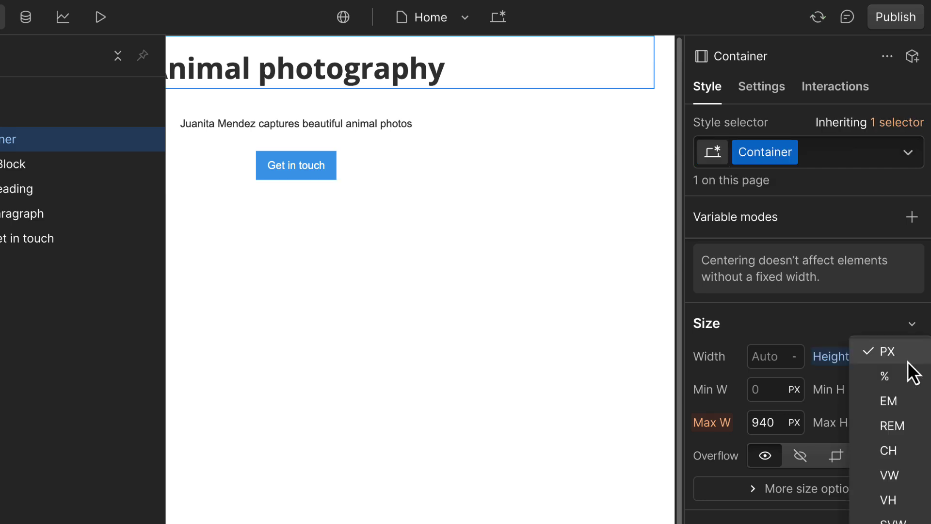
left_click(913, 508)
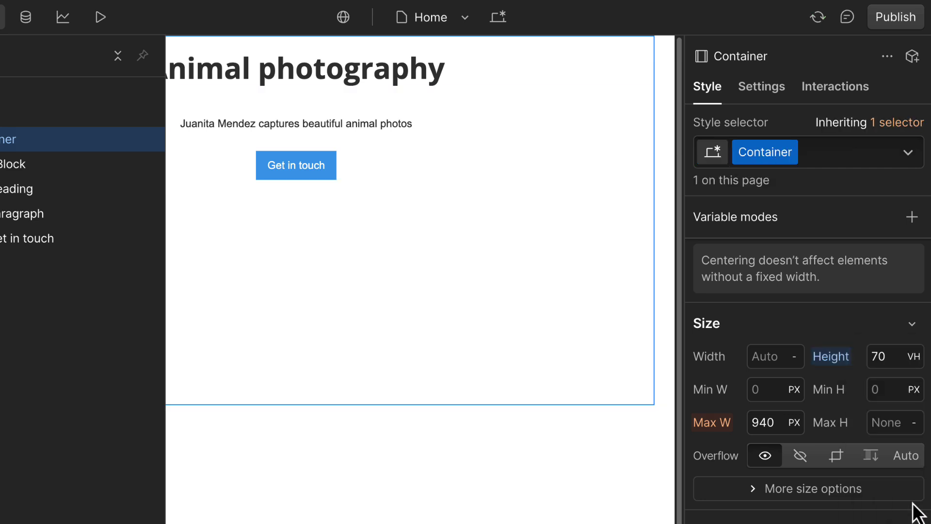
Step: Give the Container a 700 px maximum height, keeping the PX unit
left_click(896, 427)
type("700")
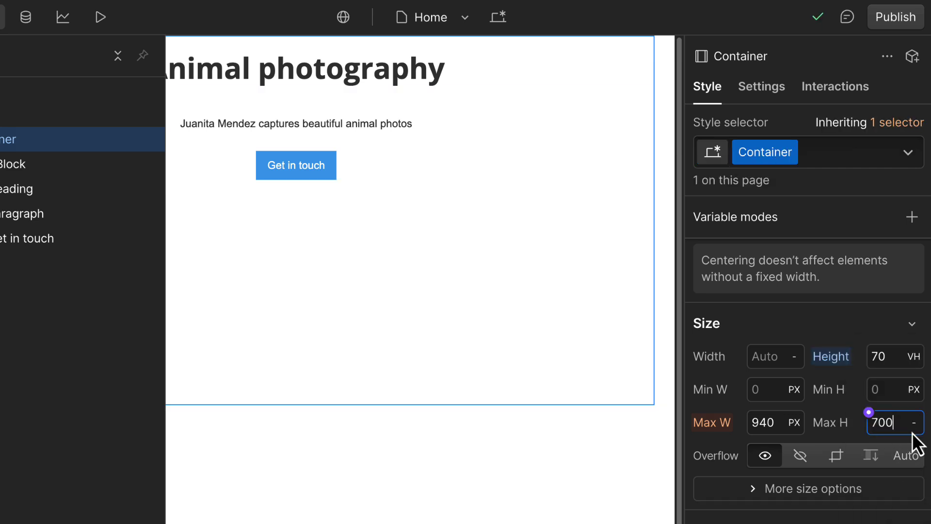
key("Return")
left_click(914, 426)
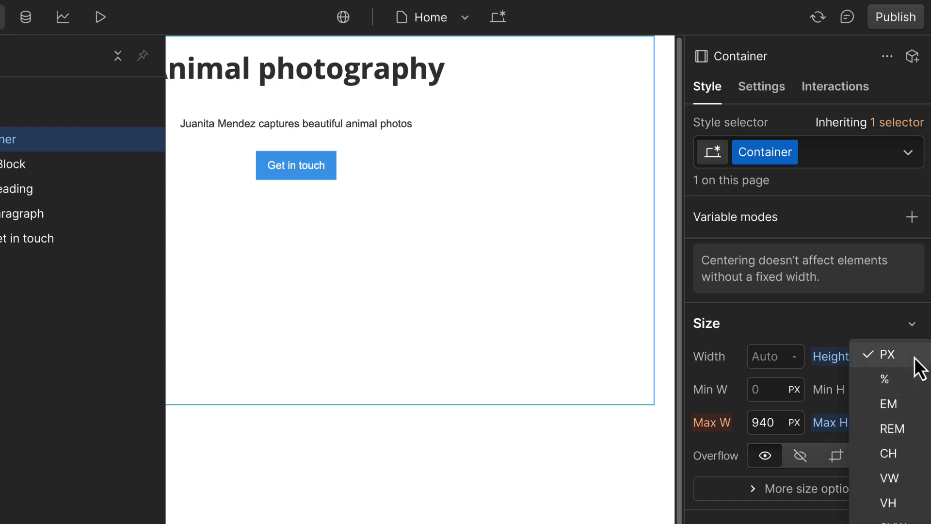
key("Escape")
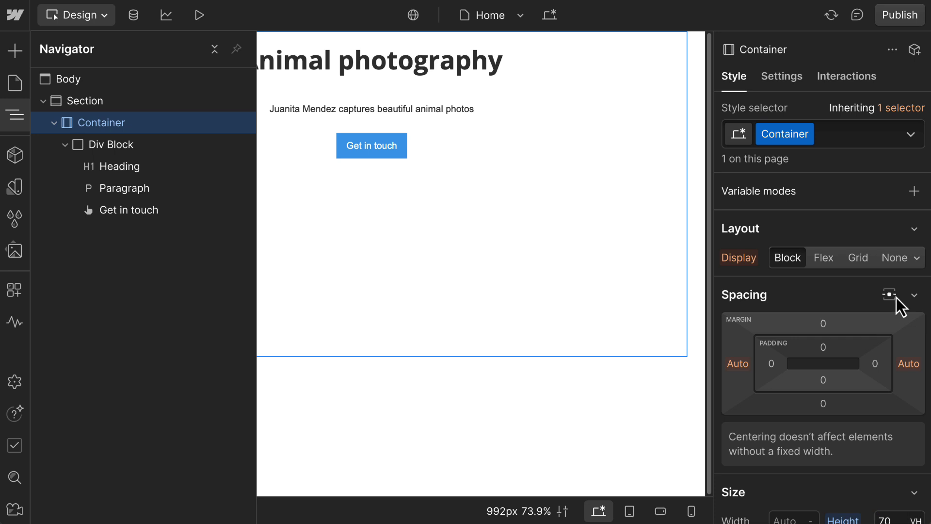
Step: Make the Container a vertical flex column centred both ways, then check its Position options
left_click(825, 258)
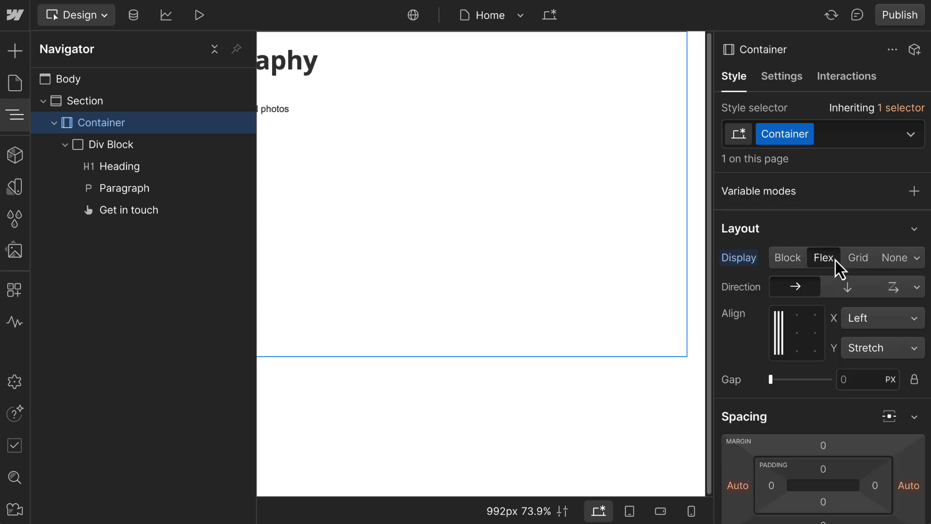
left_click(848, 282)
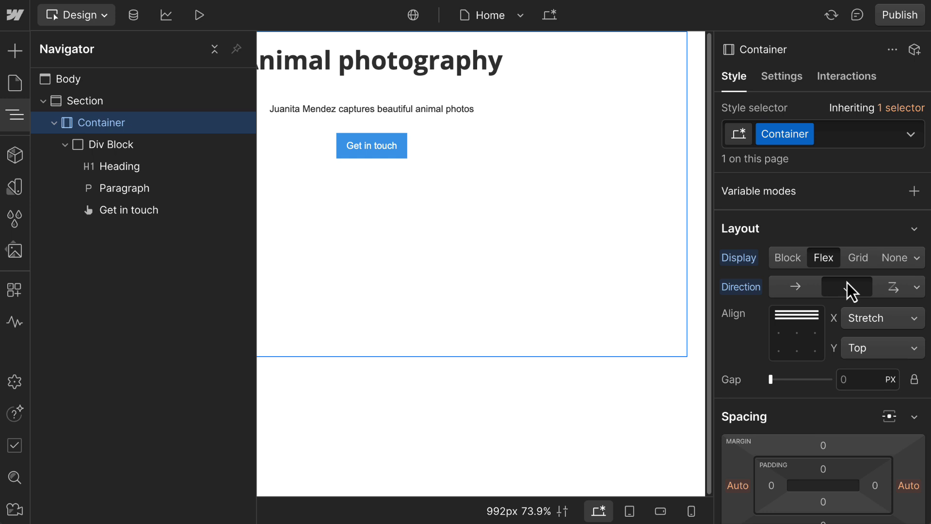
left_click(803, 334)
key("z")
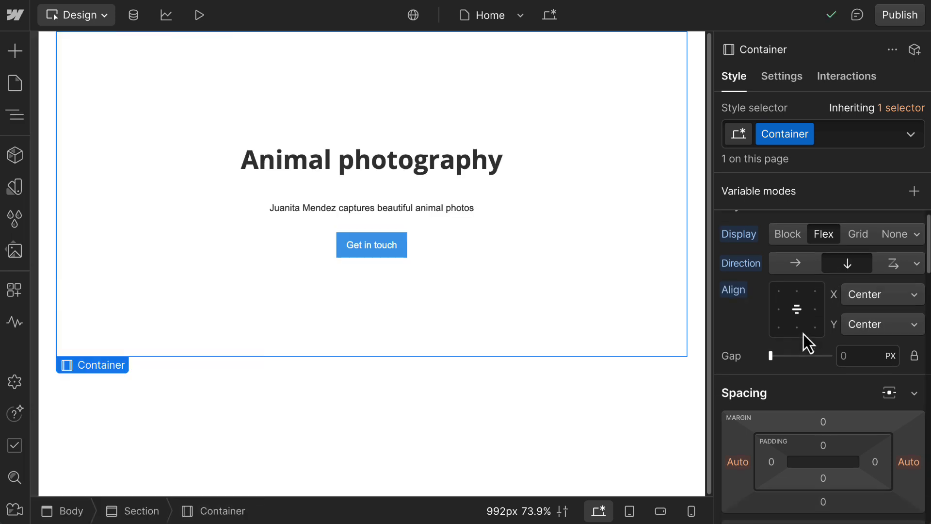
scroll(803, 334, "down", 5)
scroll(803, 334, "down", 3)
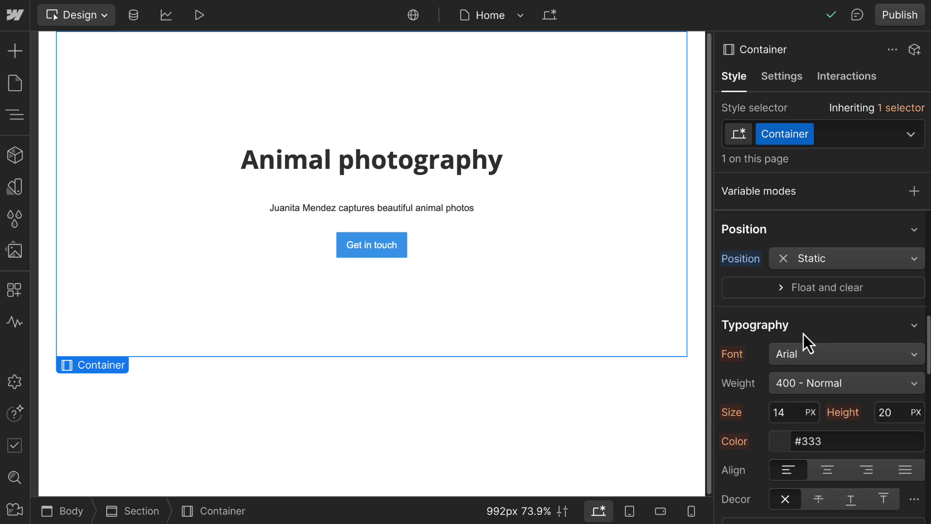
left_click(846, 269)
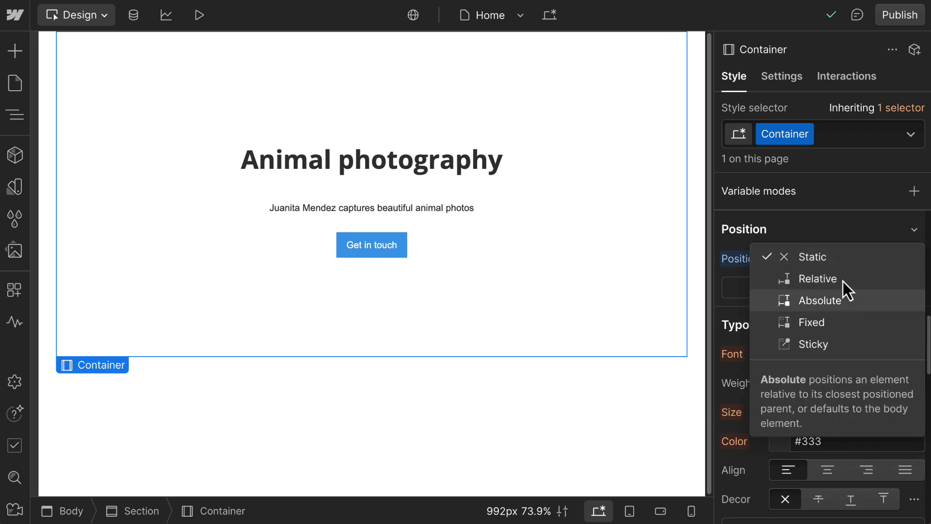
Step: Keep the Container's position Static and set the Animal photography heading to 80 px
left_click(841, 265)
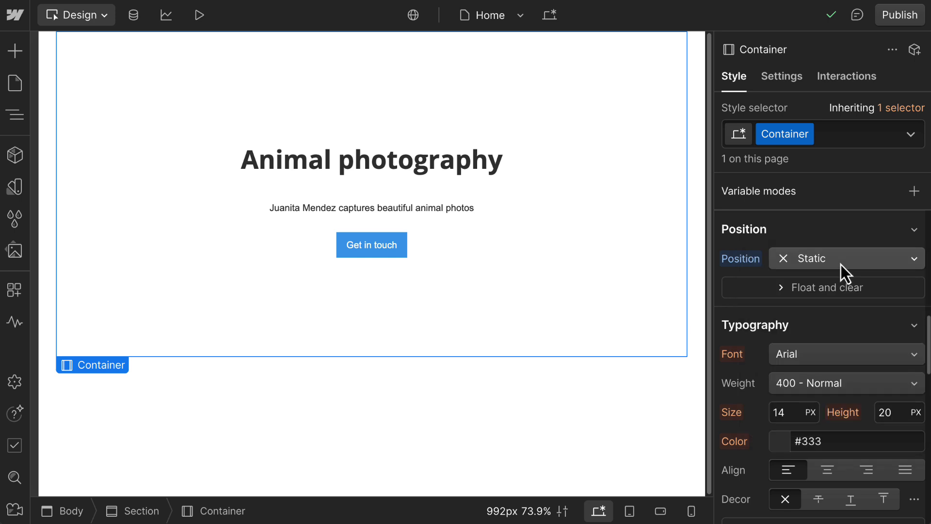
left_click(468, 171)
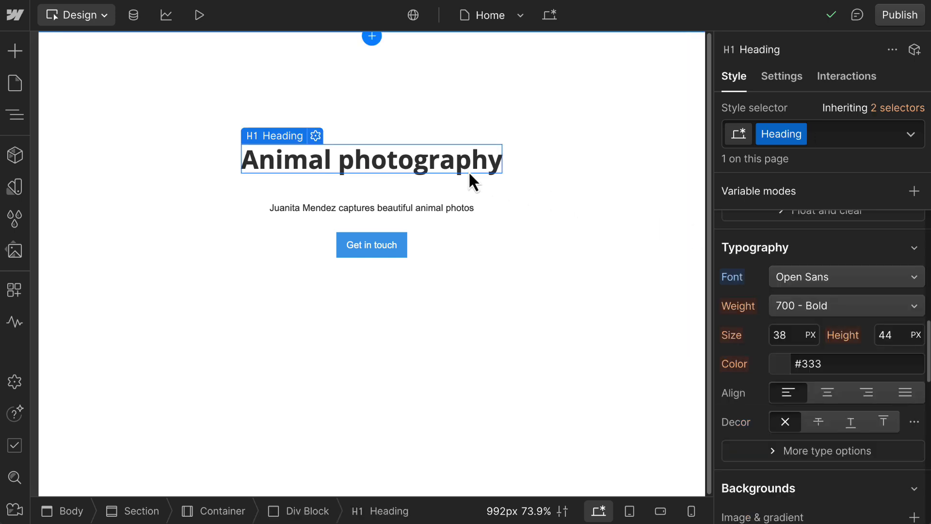
left_click(790, 333)
type("8")
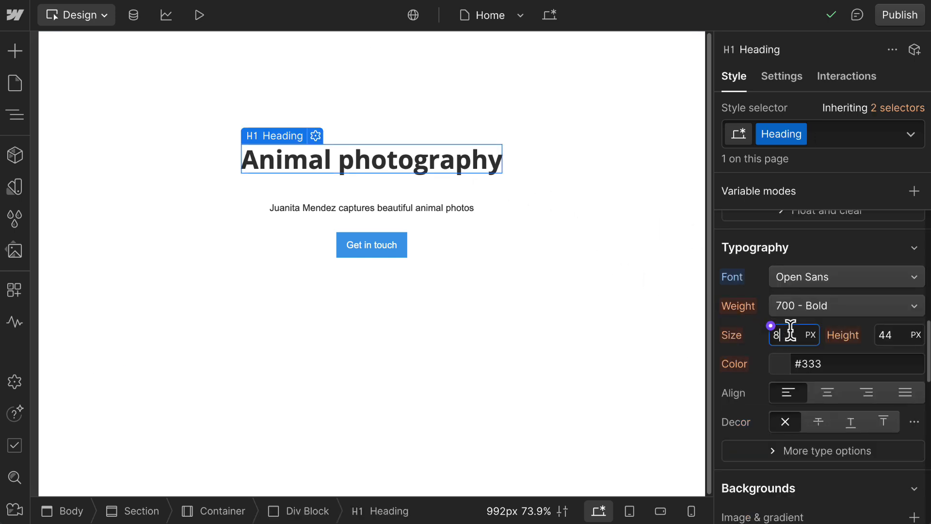
type("0")
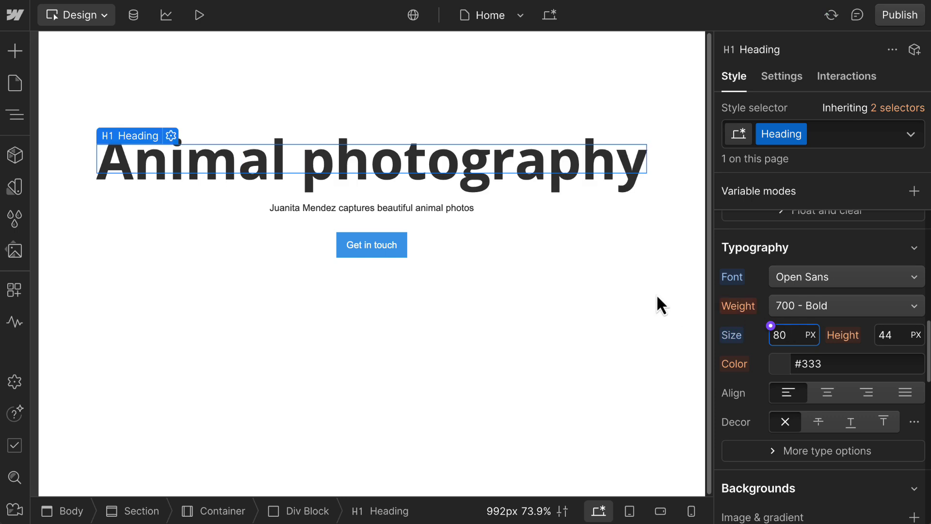
Step: Style the subtitle paragraph as Open Sans, 24 px, 300 Light weight
left_click(461, 207)
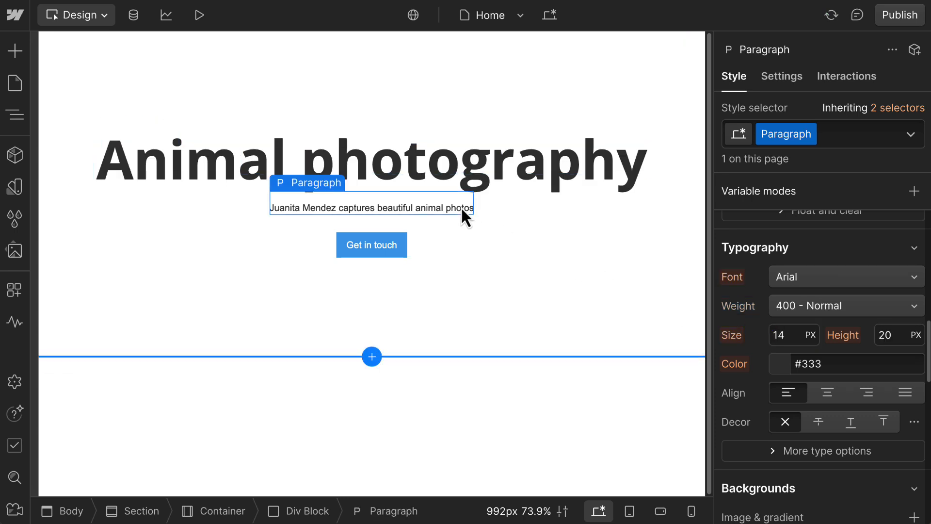
left_click(817, 281)
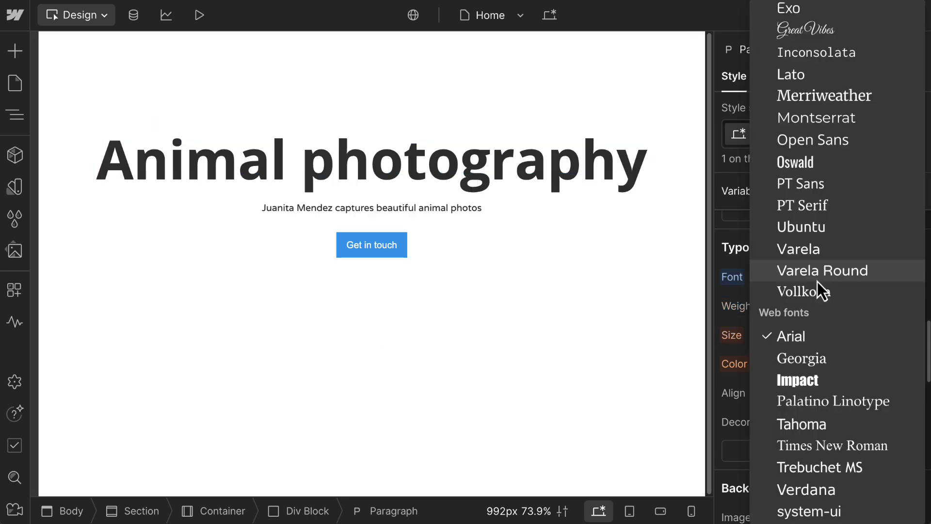
left_click(816, 149)
left_click(788, 335)
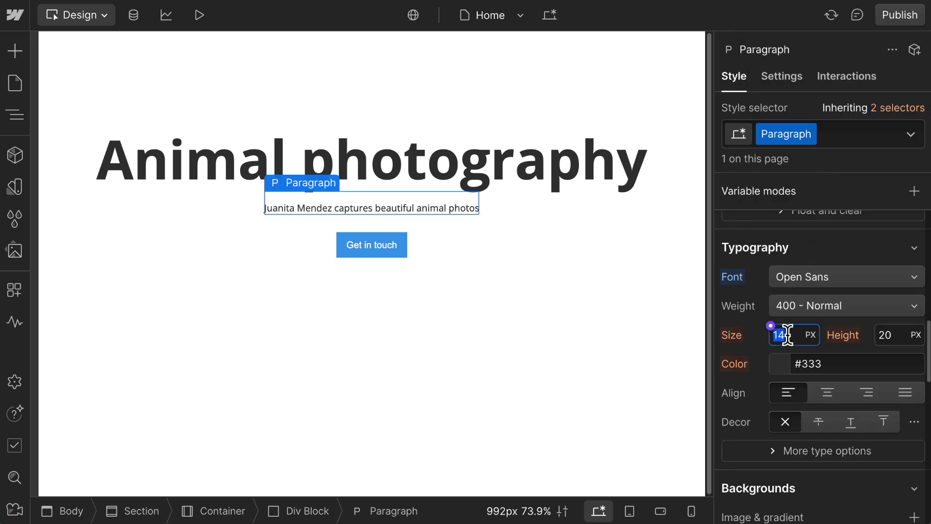
type("24")
key("Return")
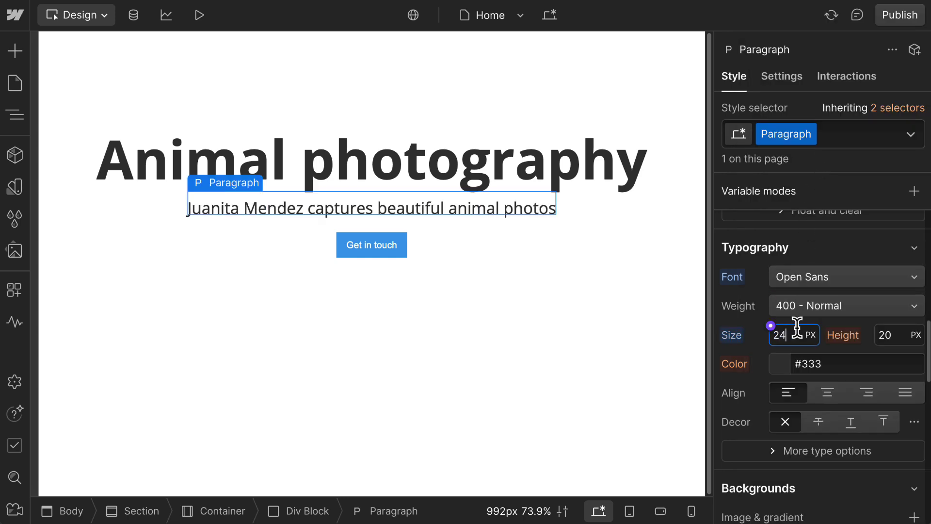
left_click(812, 315)
left_click(811, 292)
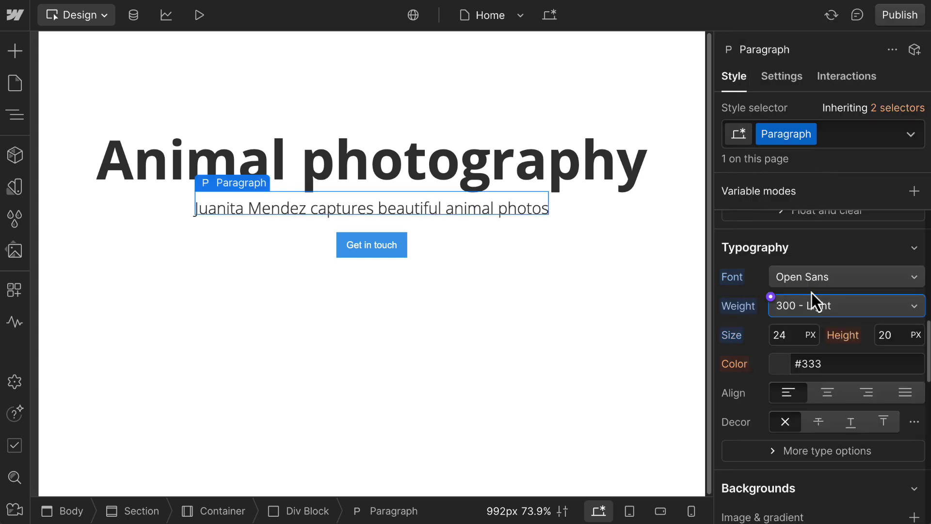
Step: Give the Get in touch button a black background, 4 px radius and a 0 2 5 px shadow
left_click(403, 255)
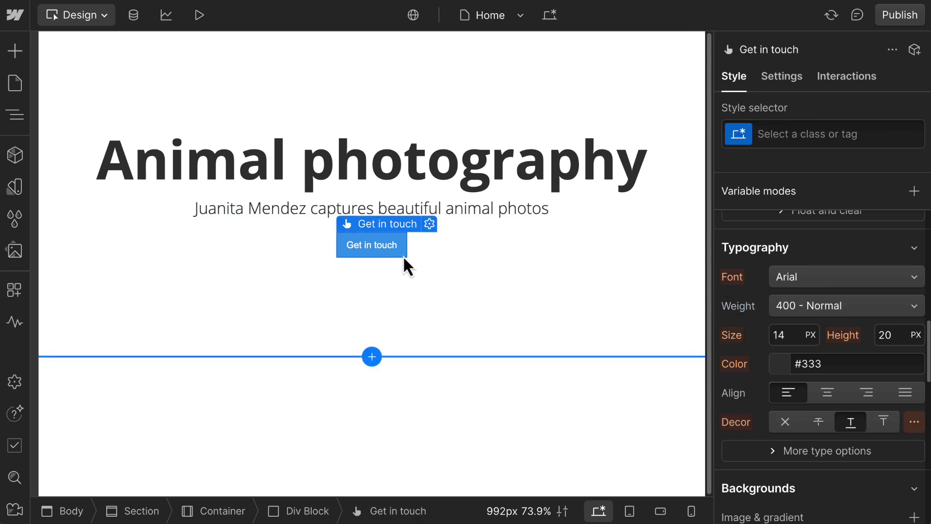
scroll(810, 368, "down", 3)
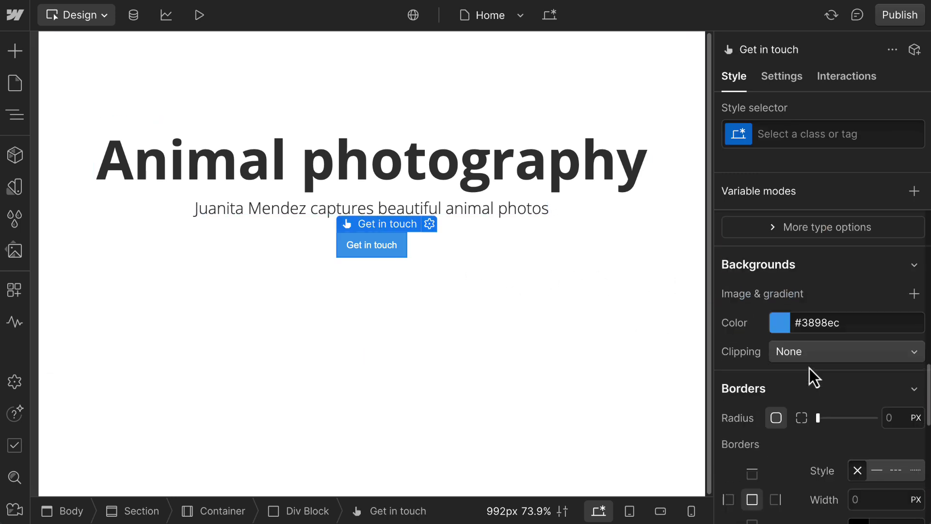
left_click(782, 327)
left_click_drag(733, 177, 718, 202)
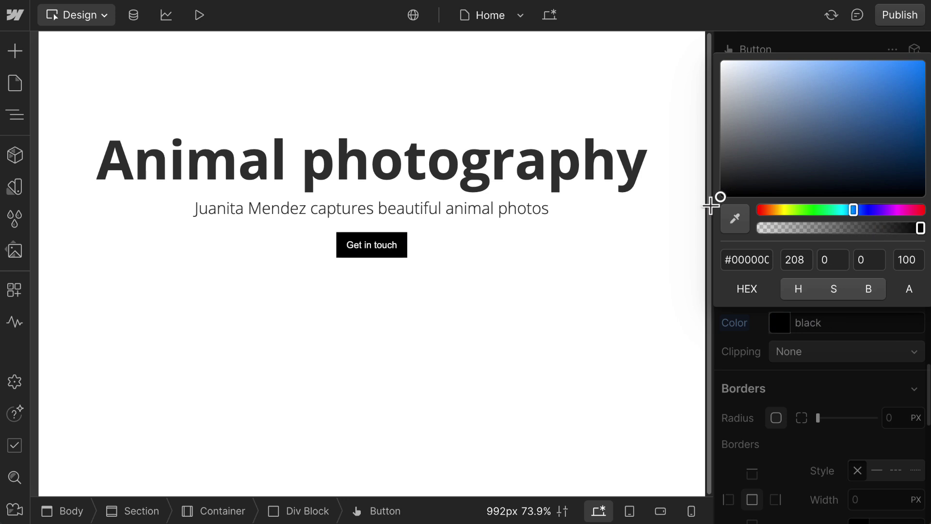
left_click(841, 386)
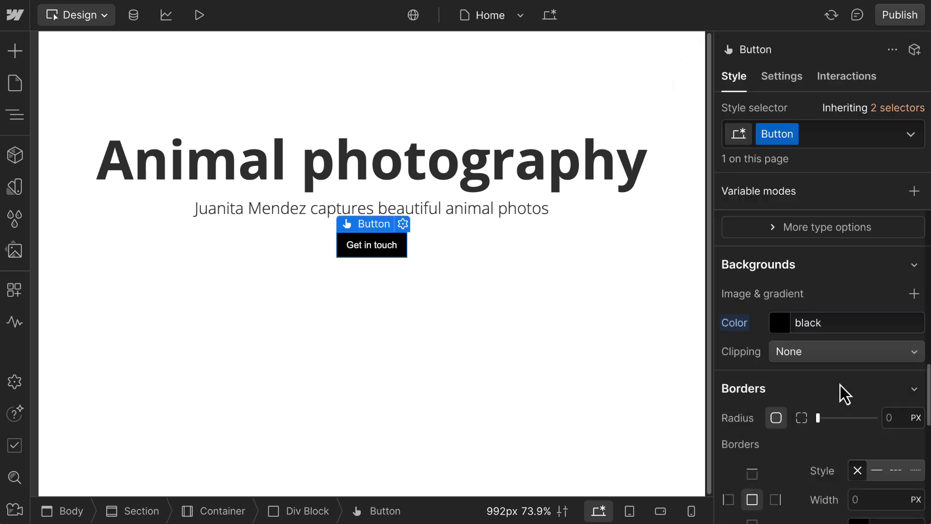
scroll(841, 384, "down", 2)
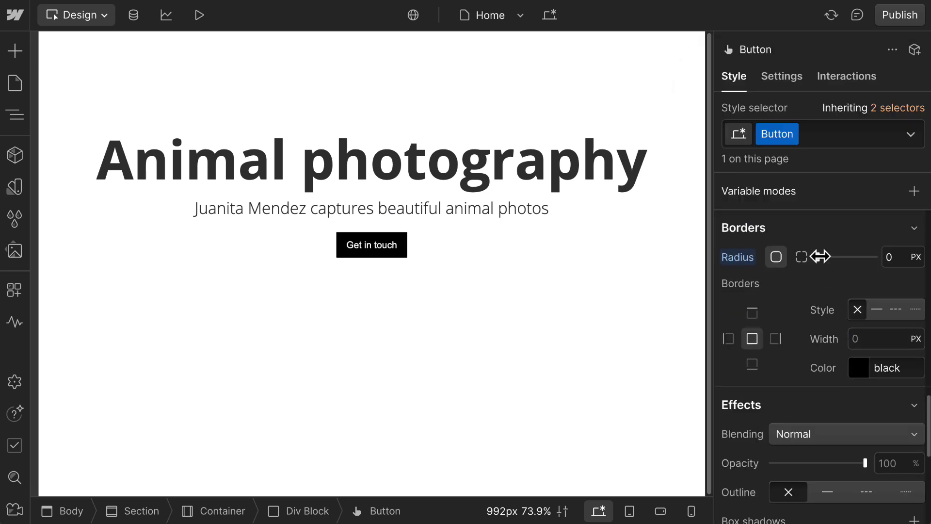
left_click_drag(820, 257, 830, 257)
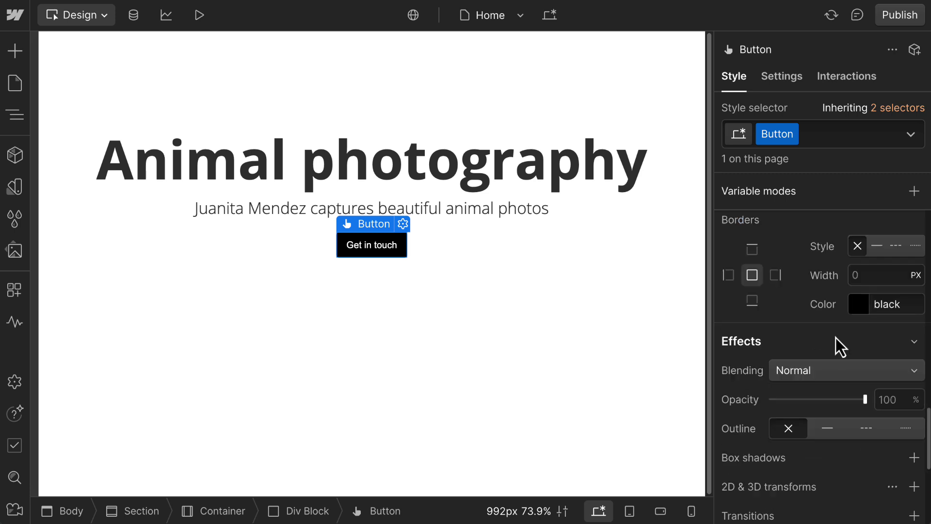
scroll(836, 338, "down", 2)
left_click(913, 386)
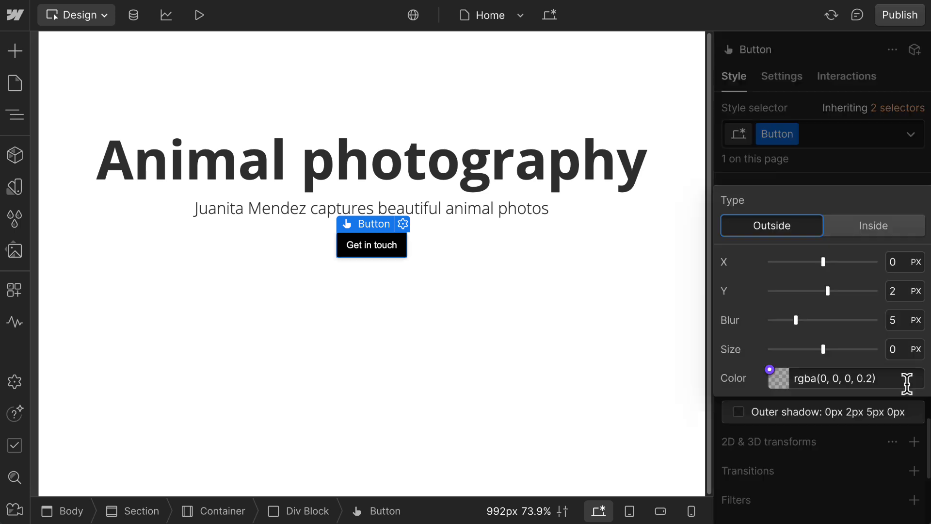
left_click(848, 175)
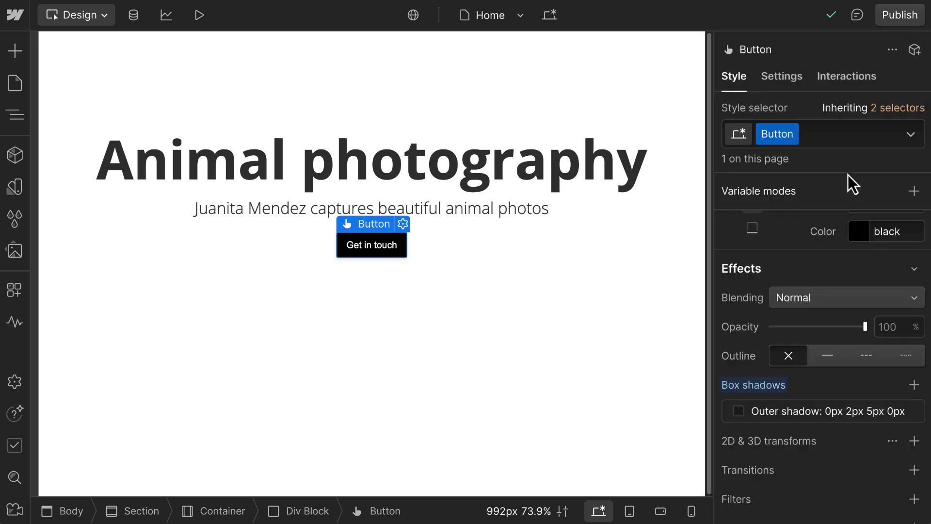
Step: Set the Container's background to the Hero-background image, sized to Cover
left_click(660, 268)
scroll(815, 249, "up", 1)
scroll(815, 249, "up", 3)
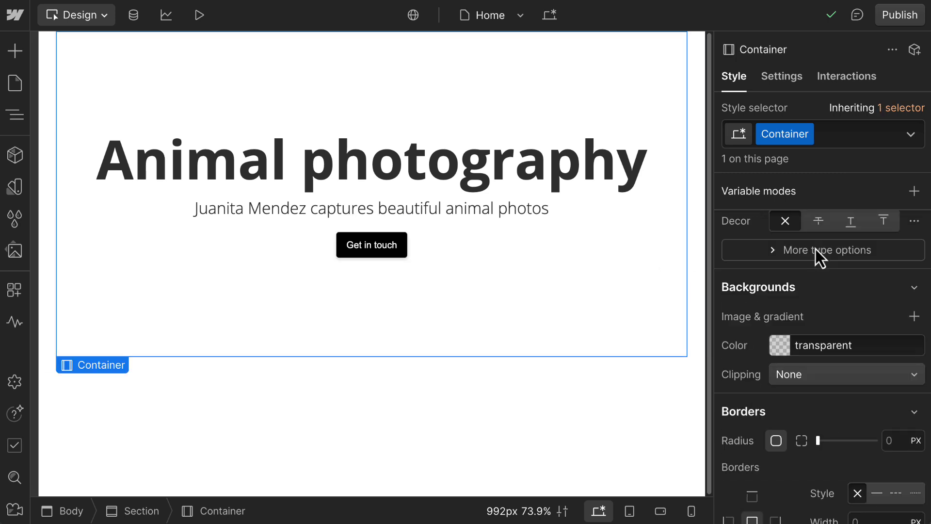
left_click(916, 318)
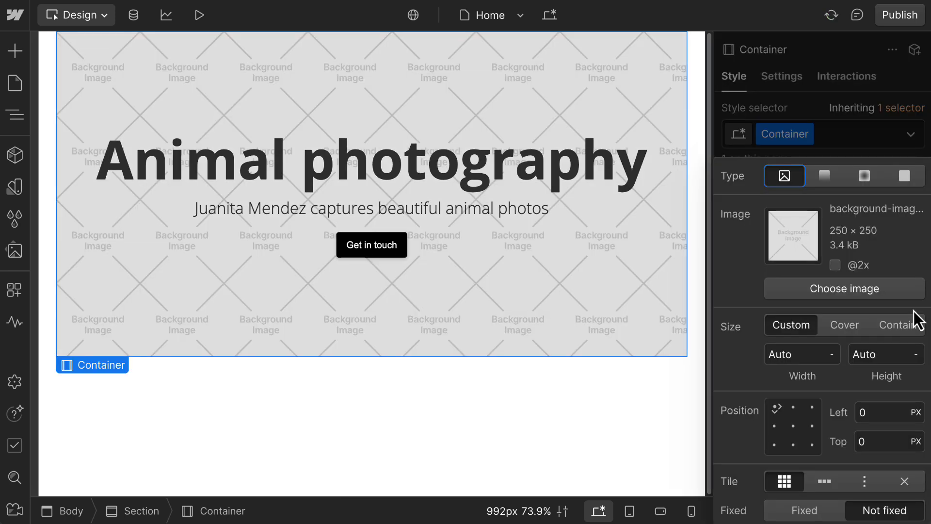
left_click(898, 295)
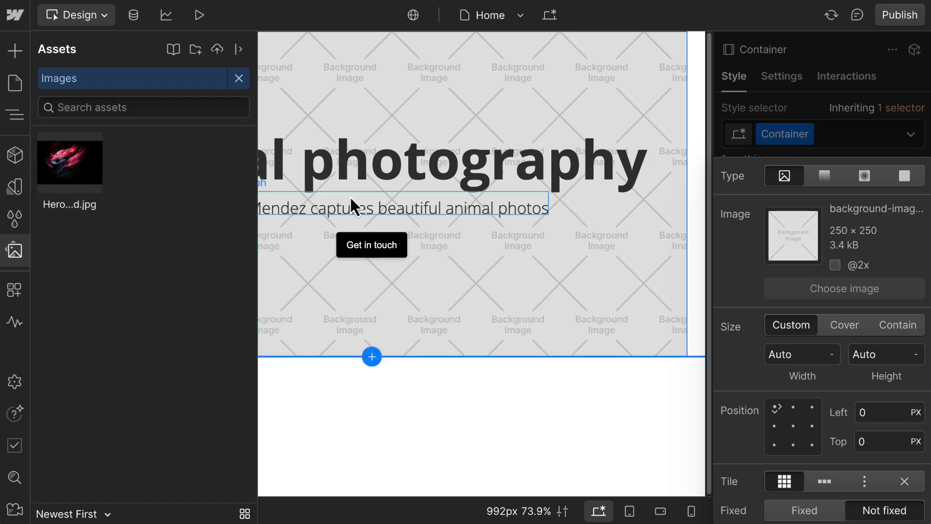
left_click(103, 158)
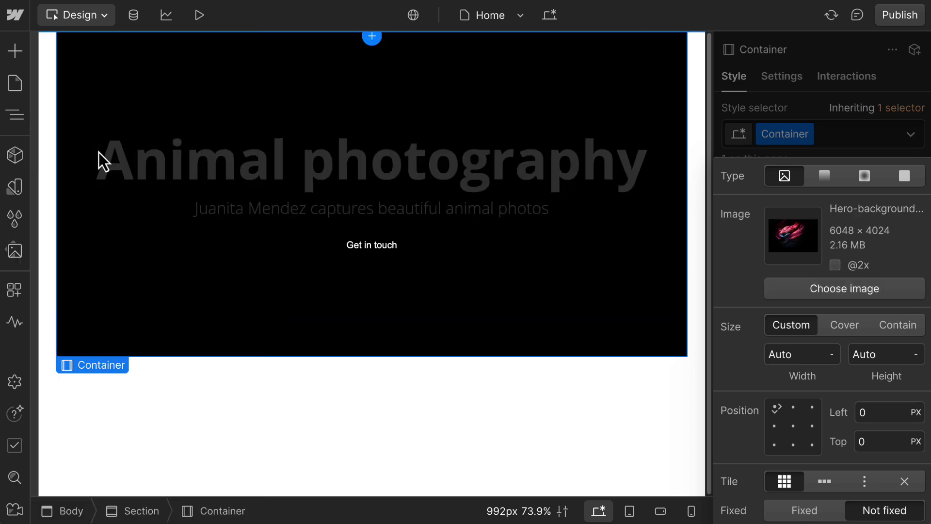
left_click(840, 325)
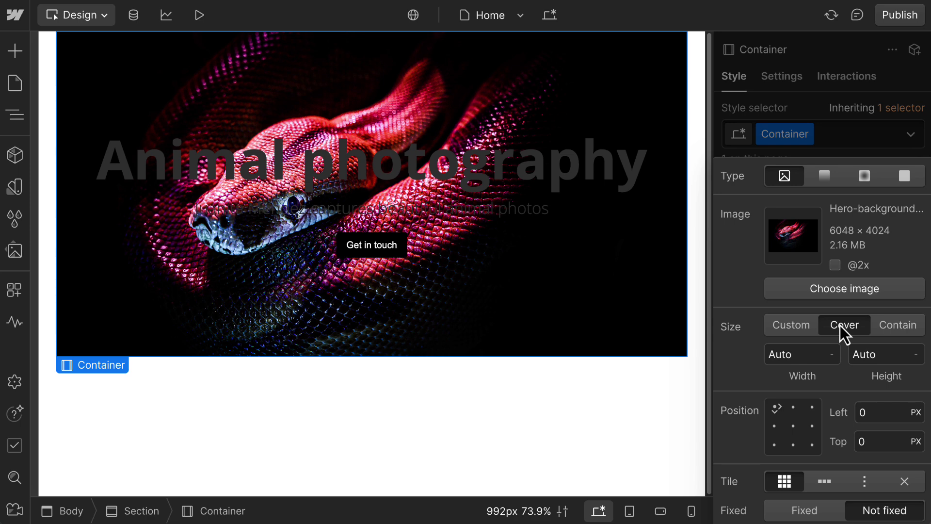
Step: Select the Animal photography heading in the Navigator and bring up its text colour
left_click(26, 112)
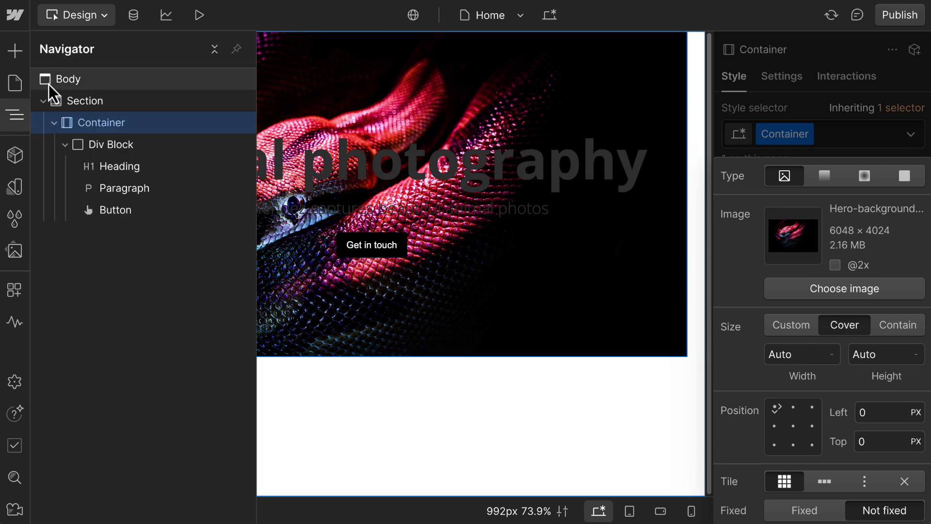
left_click(347, 184)
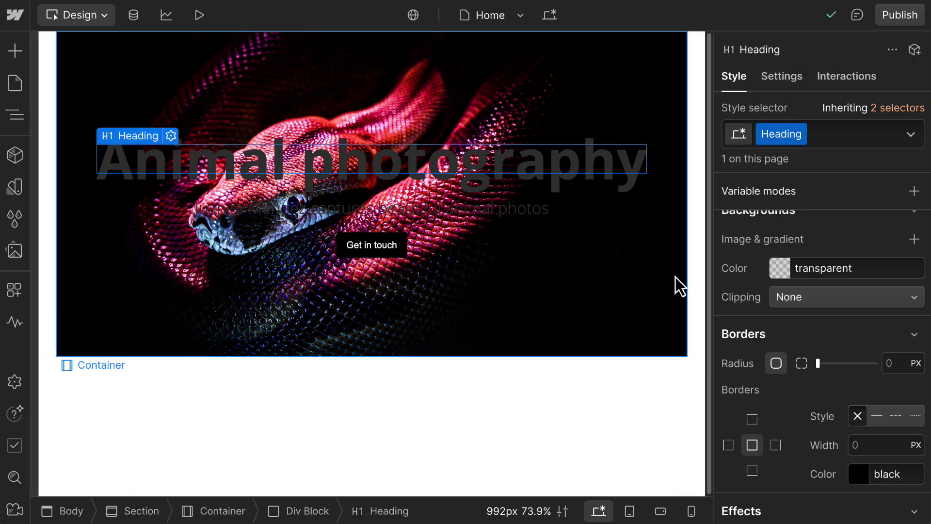
scroll(737, 295, "up", 3)
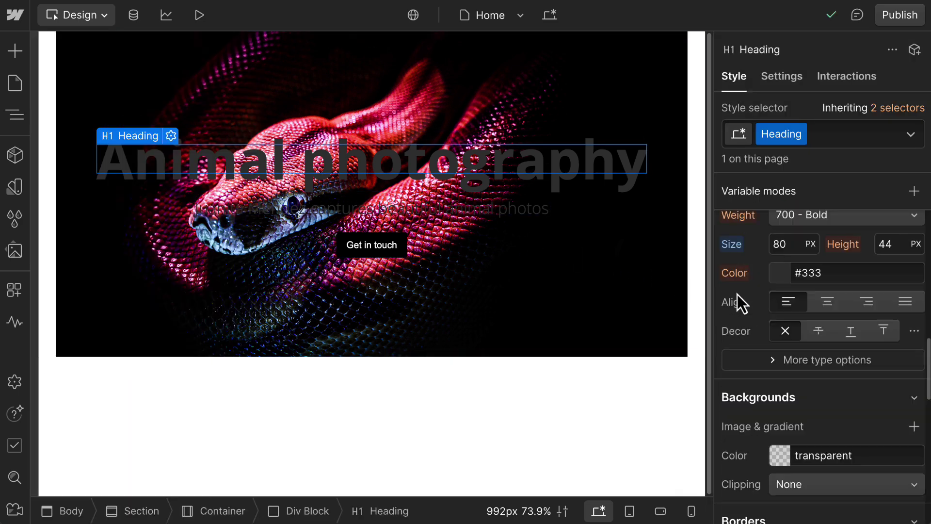
left_click(780, 277)
Step: Change the Animal photography heading's text colour to white
left_click_drag(721, 248, 704, 140)
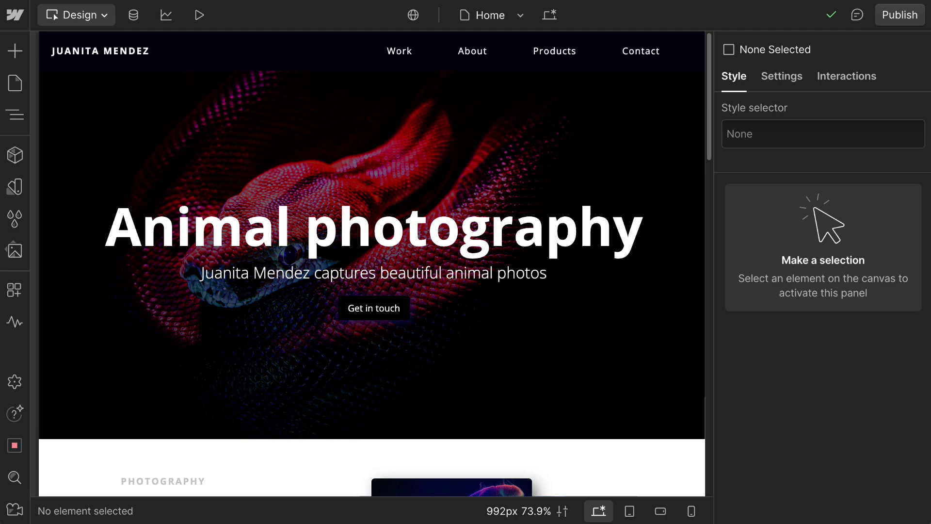
scroll(371, 263, "down", 1)
scroll(372, 263, "down", 1)
scroll(372, 264, "down", 1)
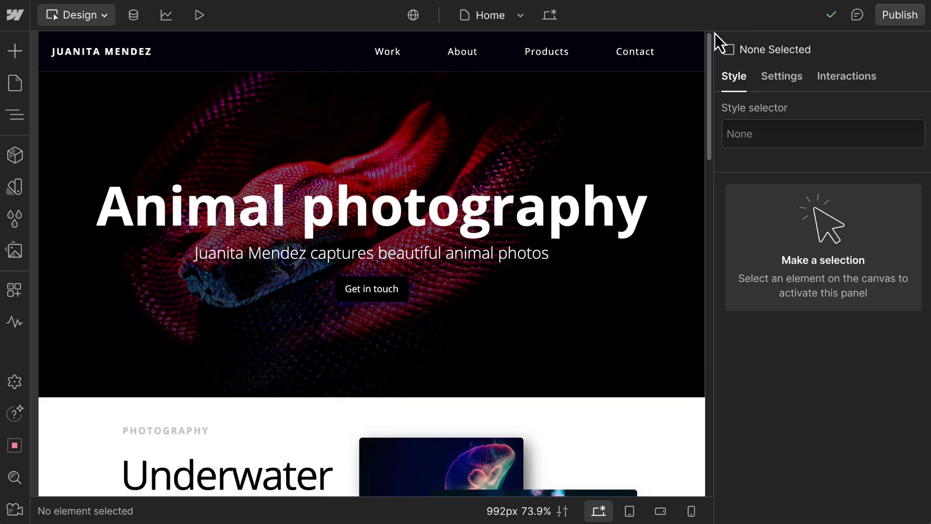
Step: Rename the Get in touch button's Button class to button-primary from its class chip
left_click(637, 130)
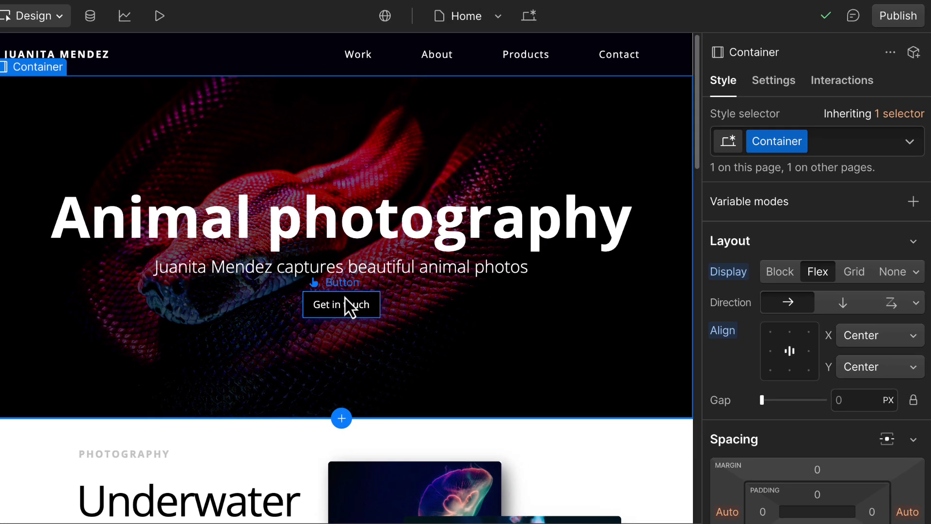
left_click(346, 301)
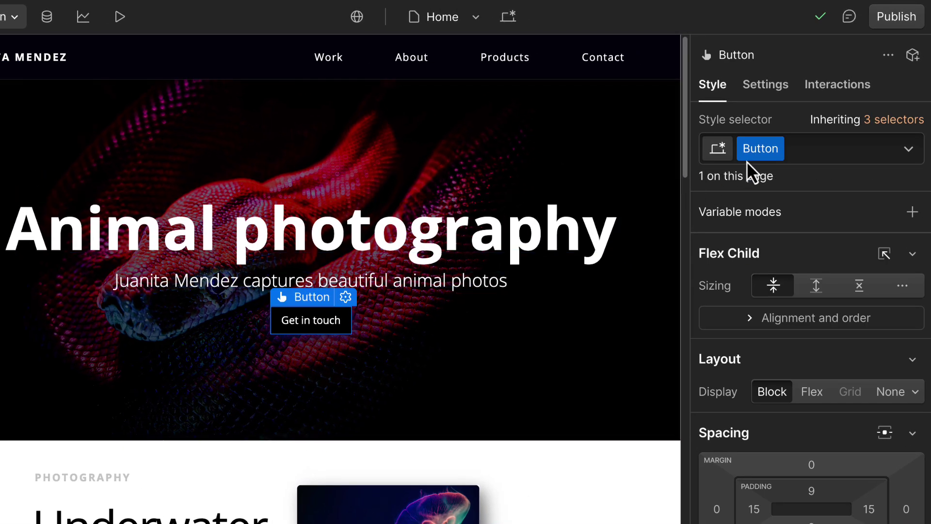
left_click(775, 149)
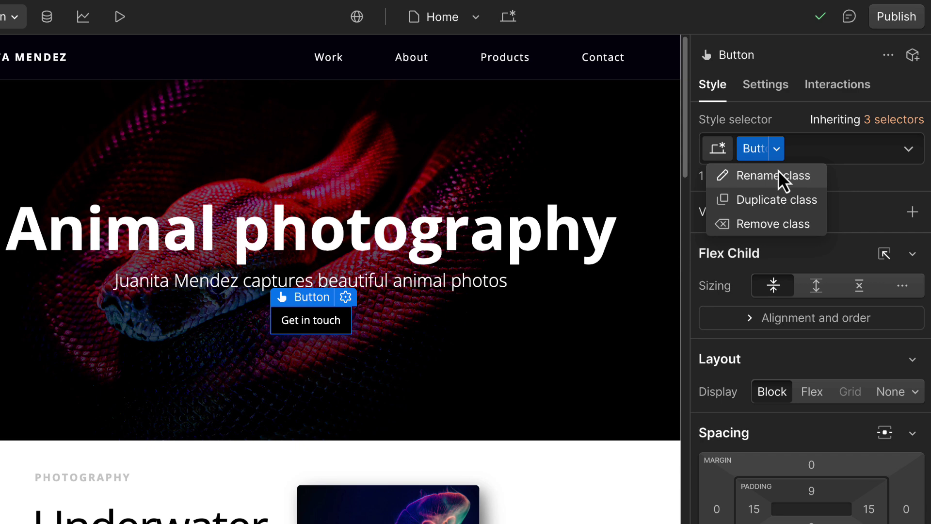
left_click(778, 169)
type("button")
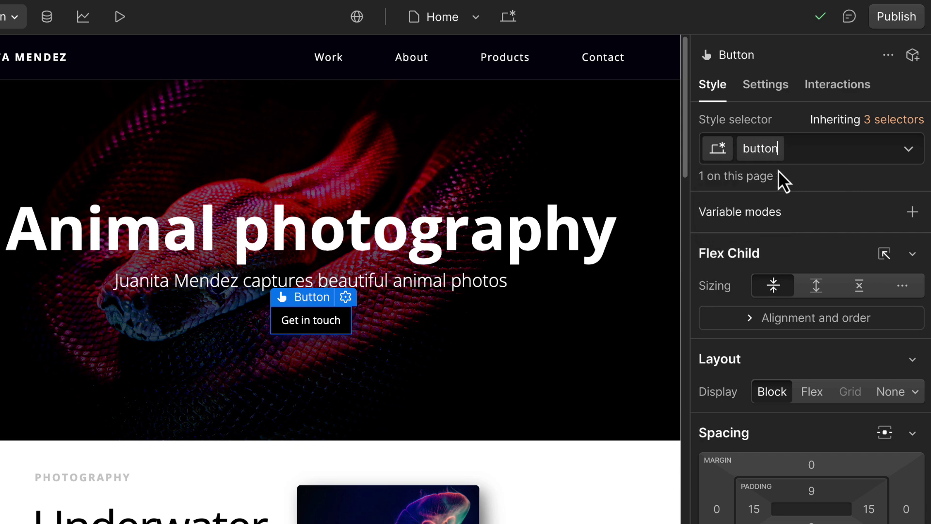
type("-primary")
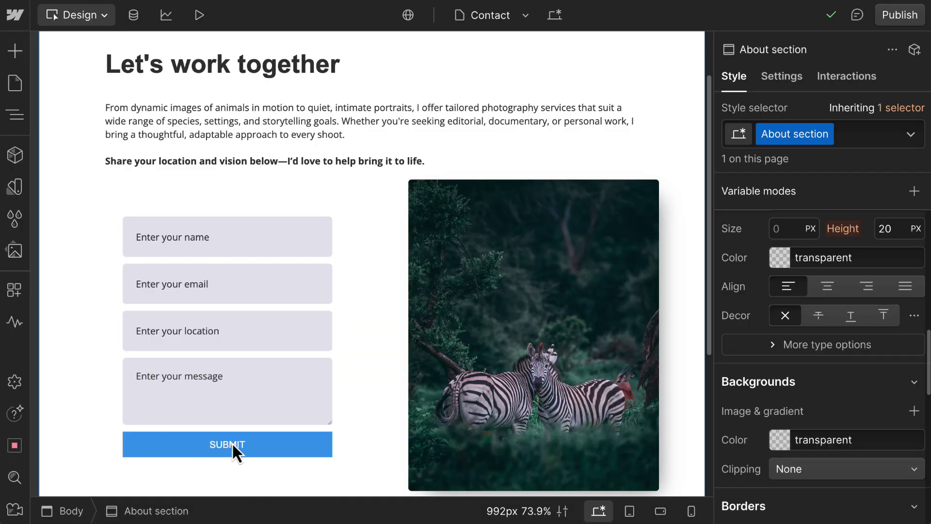
Step: Apply the button-primary class to the Contact page's Submit button and use the Light gray variable for its text
left_click(232, 442)
scroll(232, 445, "down", 3)
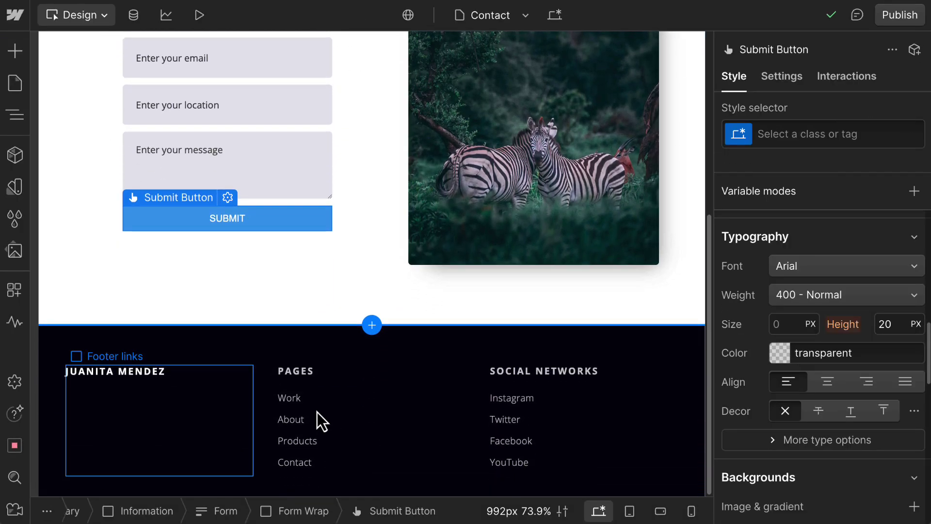
left_click(854, 138)
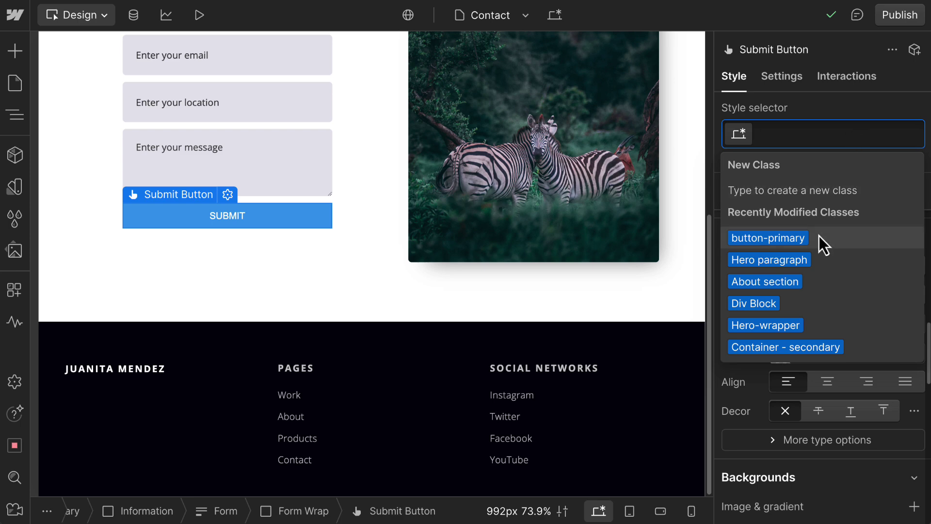
left_click(768, 238)
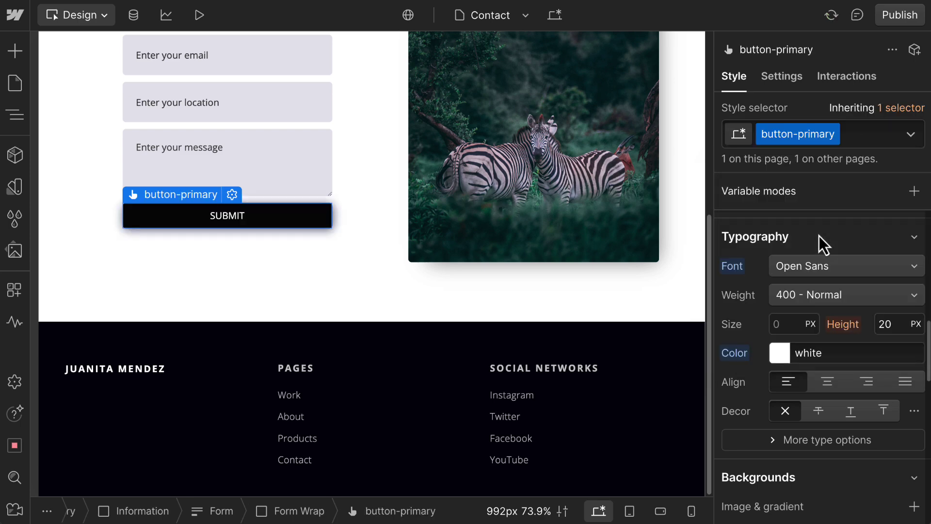
left_click(777, 349)
left_click(781, 261)
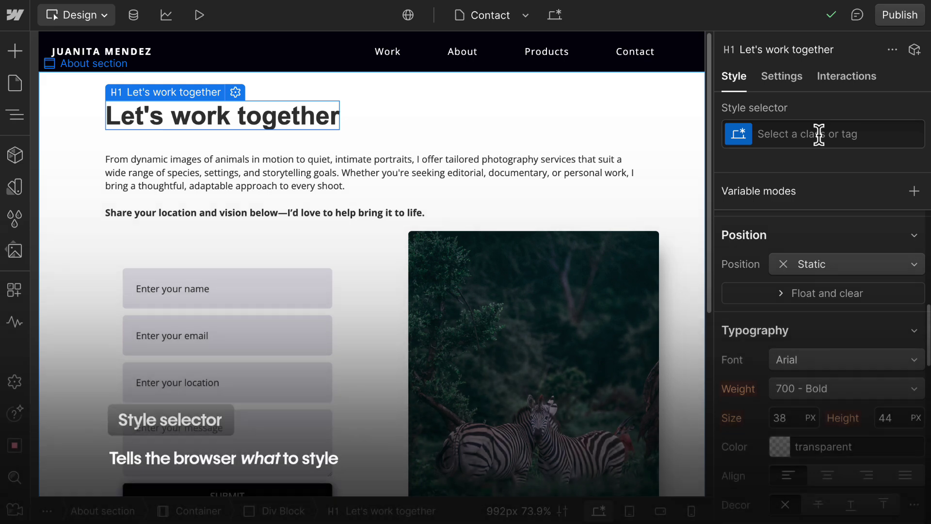
Step: Give the 'Let's work together' heading the Hero-heading class, an is-dark combo class and black text
left_click(819, 135)
type("hero")
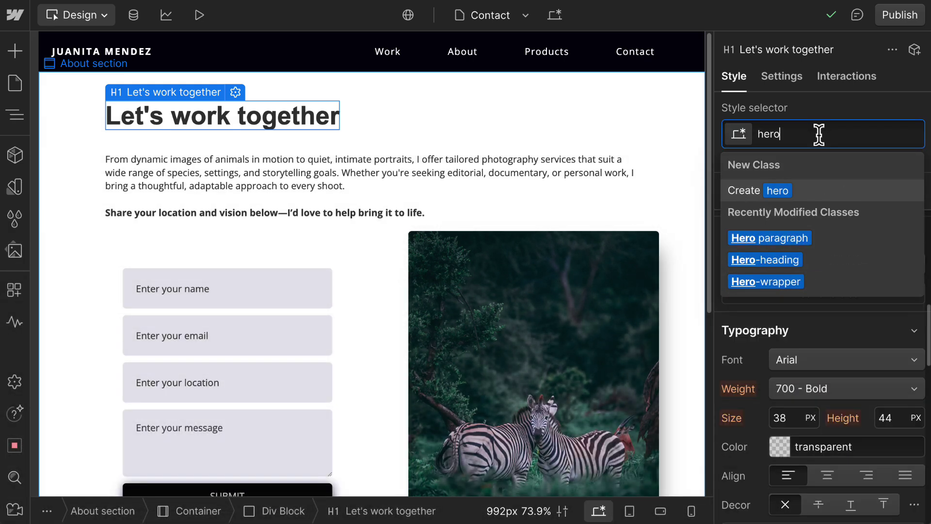
type("-")
left_click(846, 243)
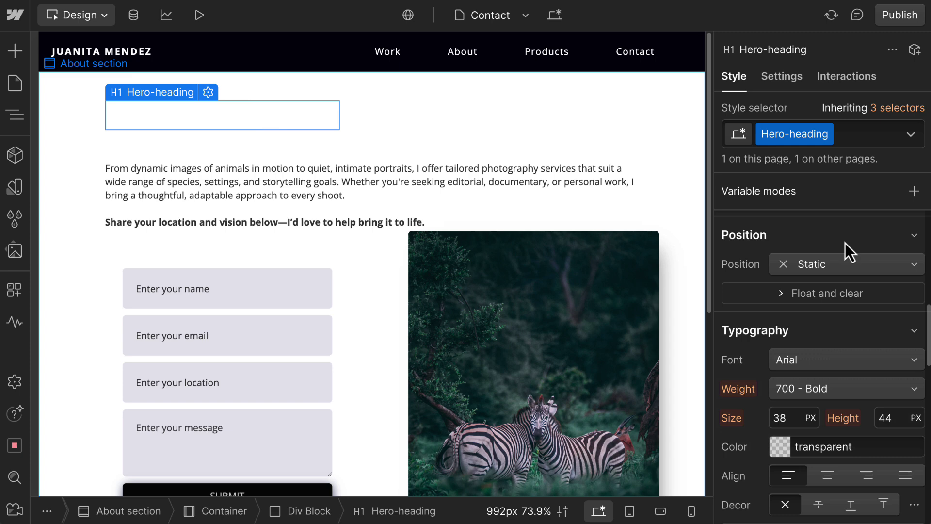
left_click(898, 136)
type("is-dar")
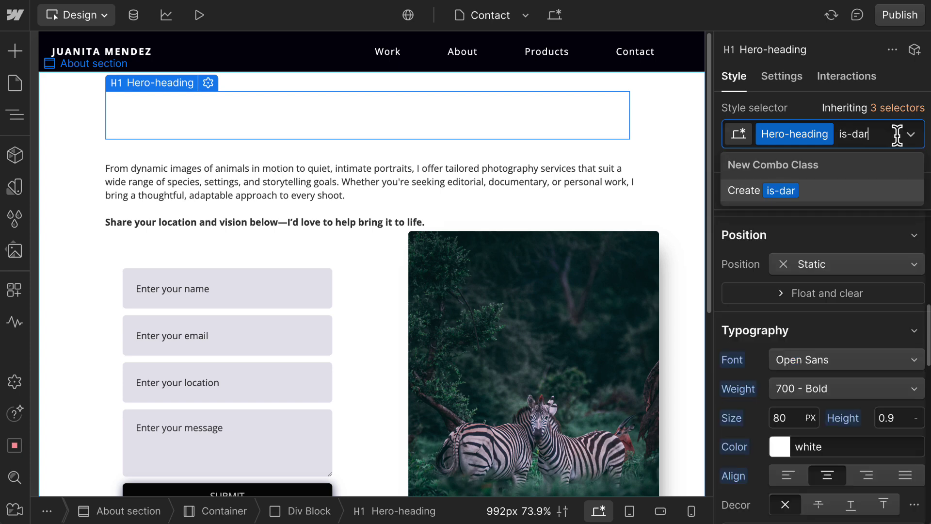
type("k")
key("Return")
key("Escape")
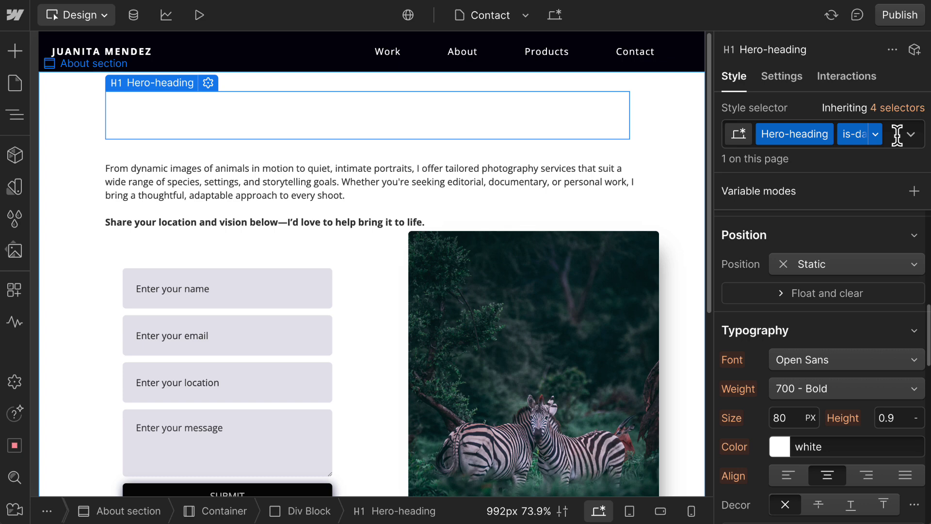
left_click(780, 447)
left_click_drag(731, 273, 718, 296)
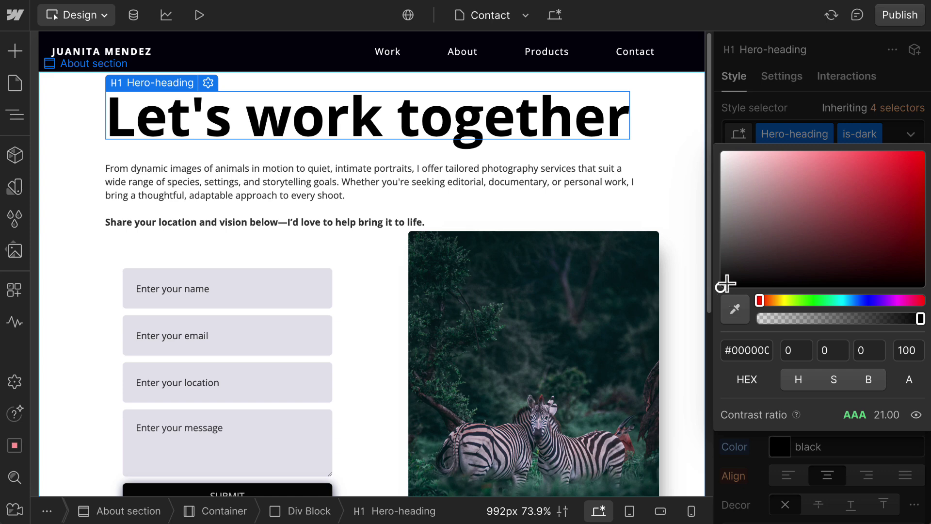
Step: Style the intro paragraph through the All Paragraphs tag with line height raised from 20 to 22 px
left_click(880, 132)
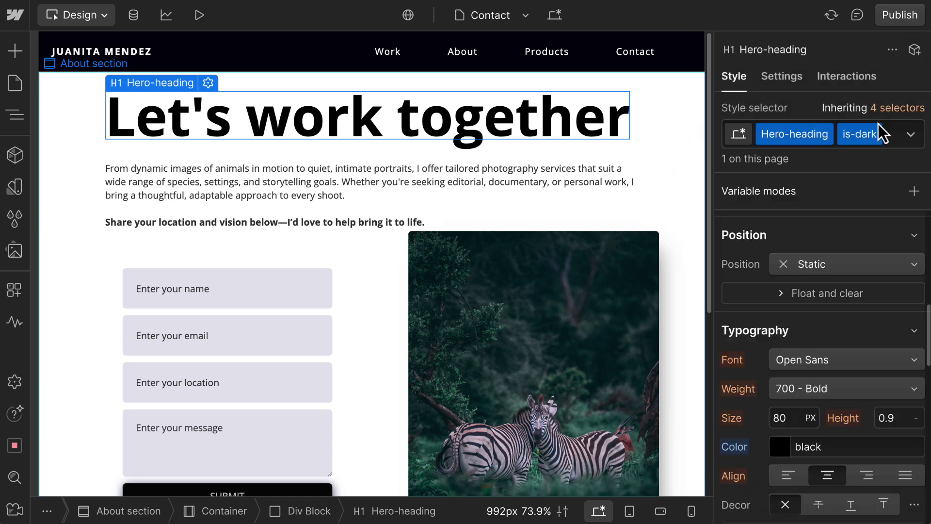
left_click(600, 176)
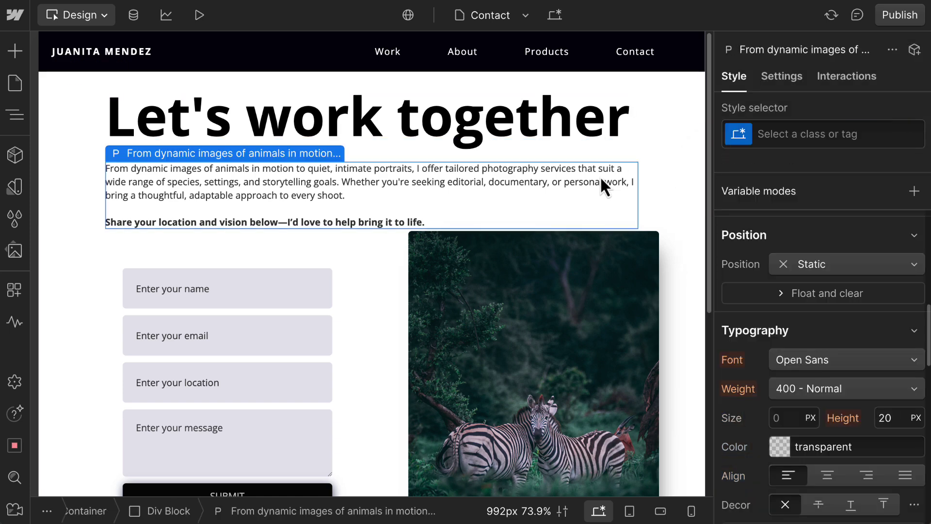
left_click(787, 136)
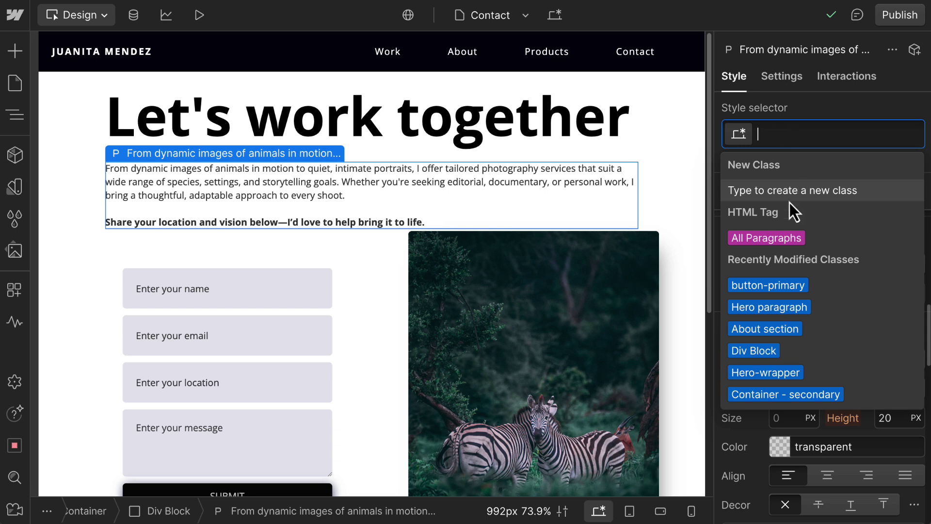
left_click(791, 237)
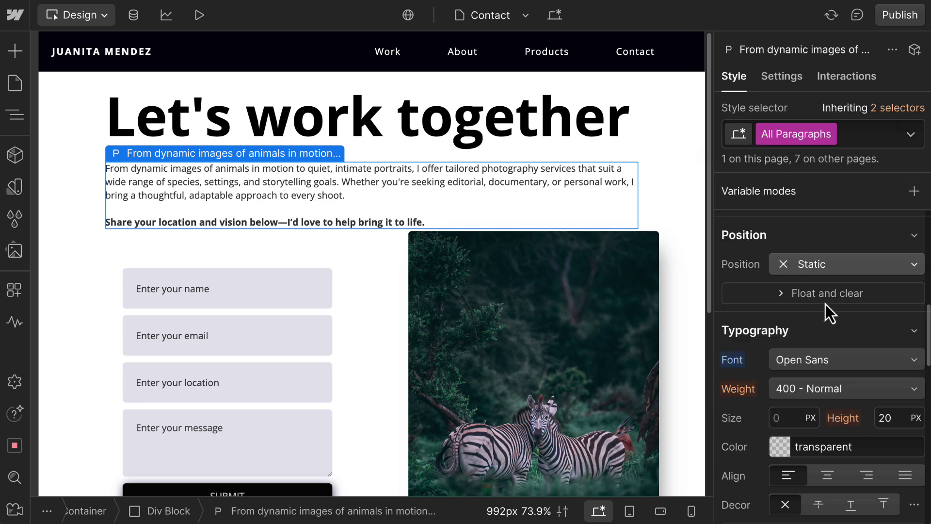
left_click(892, 414)
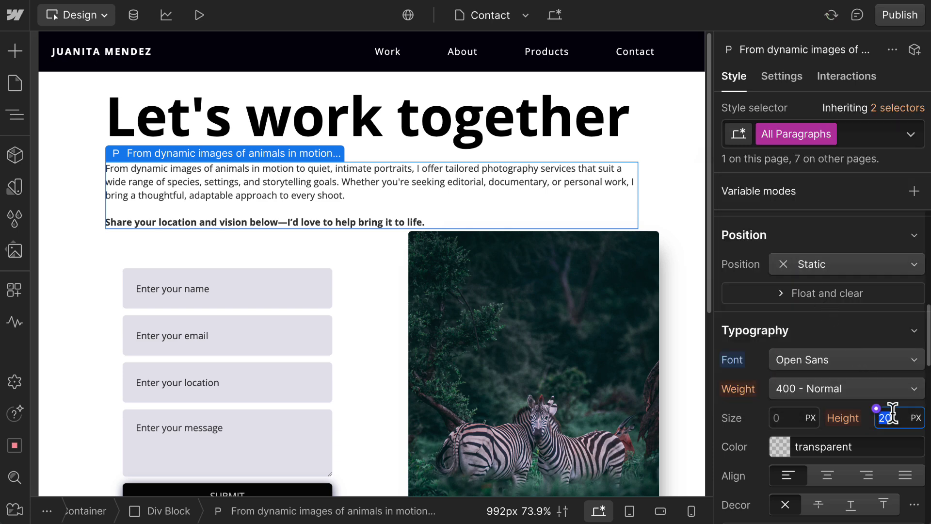
type("22")
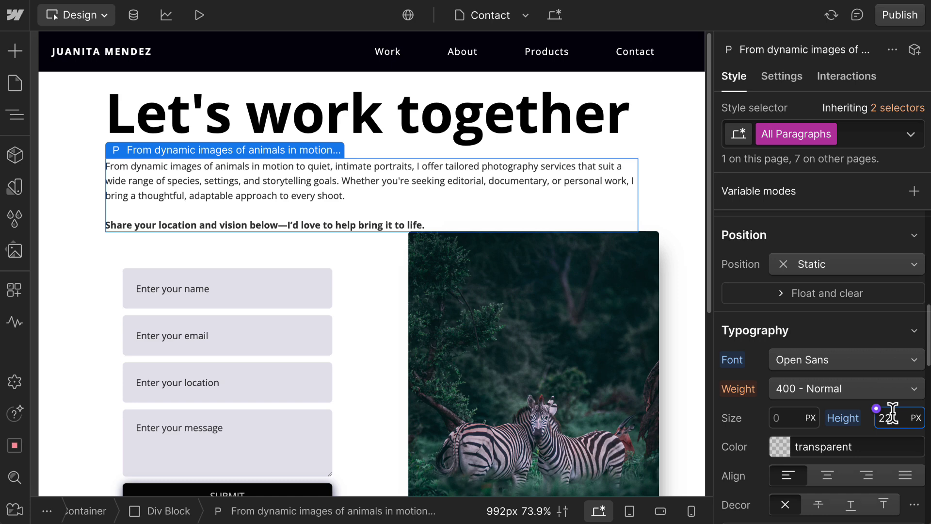
left_click(588, 132)
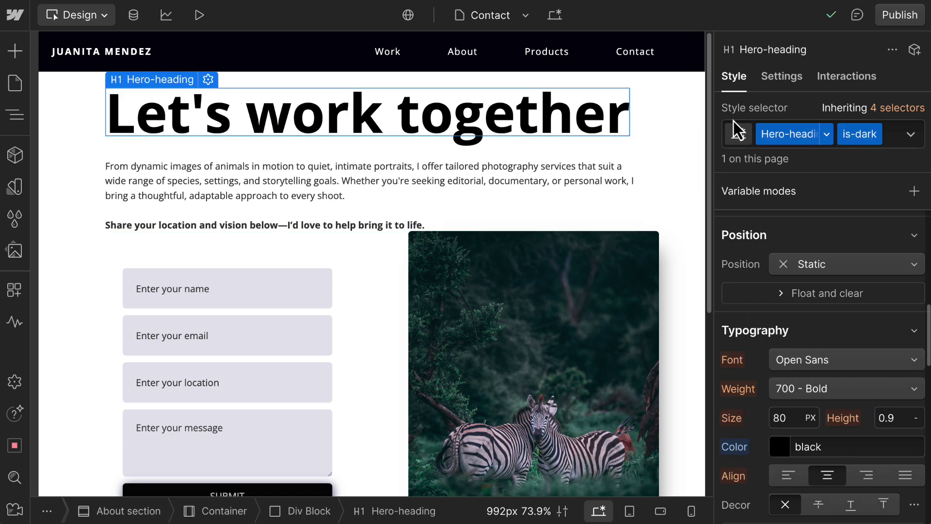
left_click(894, 114)
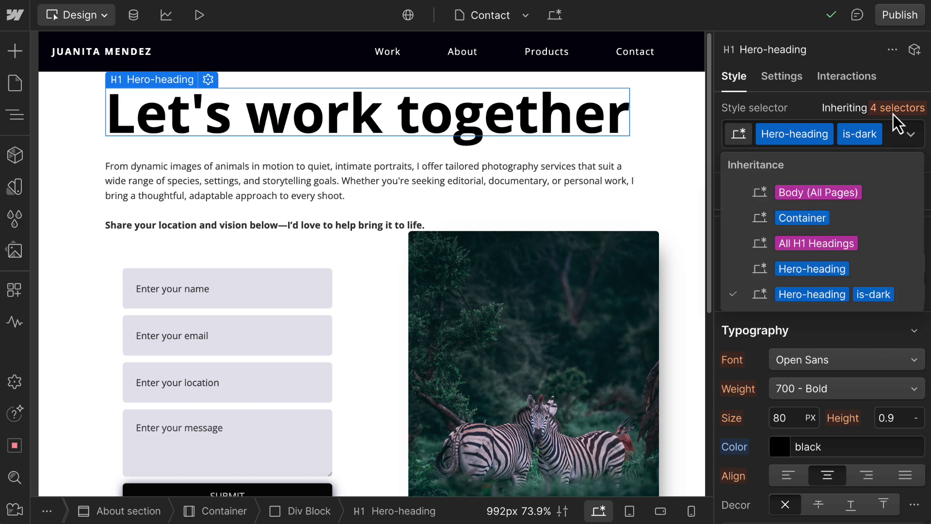
left_click(894, 114)
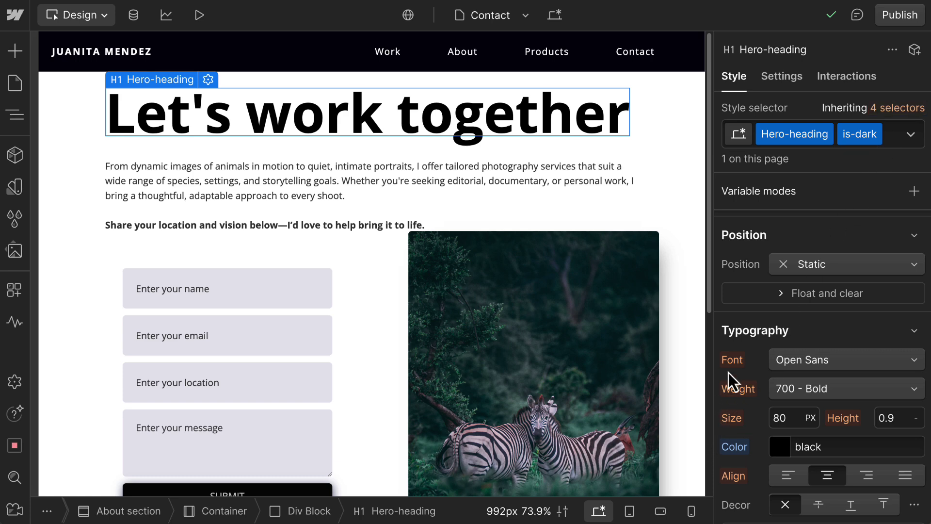
left_click(734, 358)
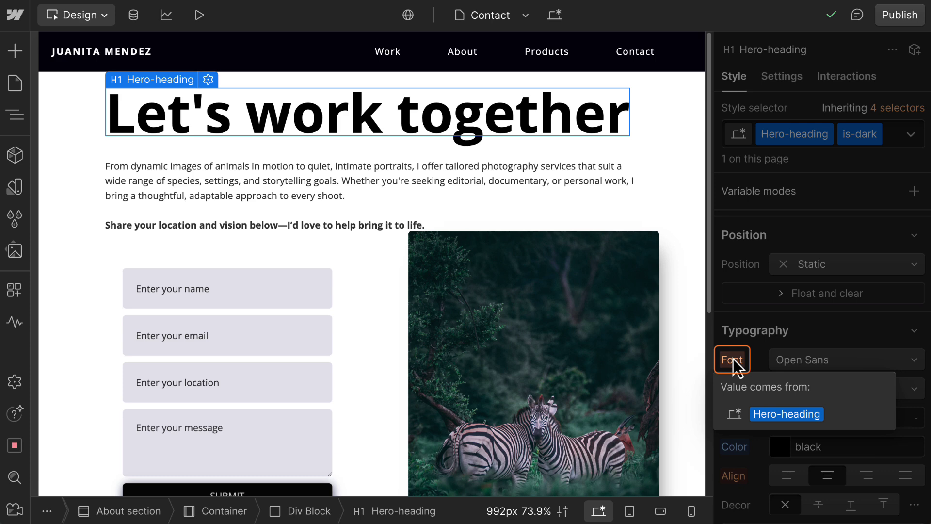
left_click(733, 359)
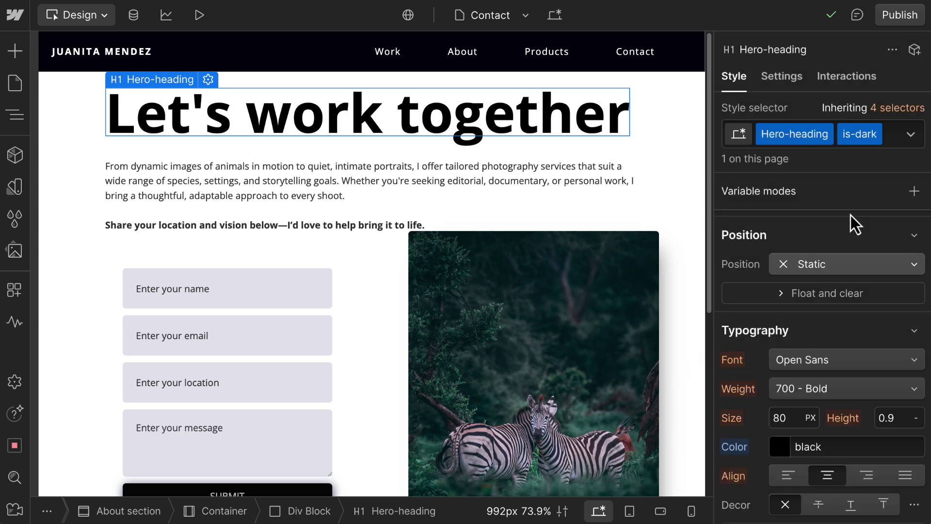
left_click(898, 108)
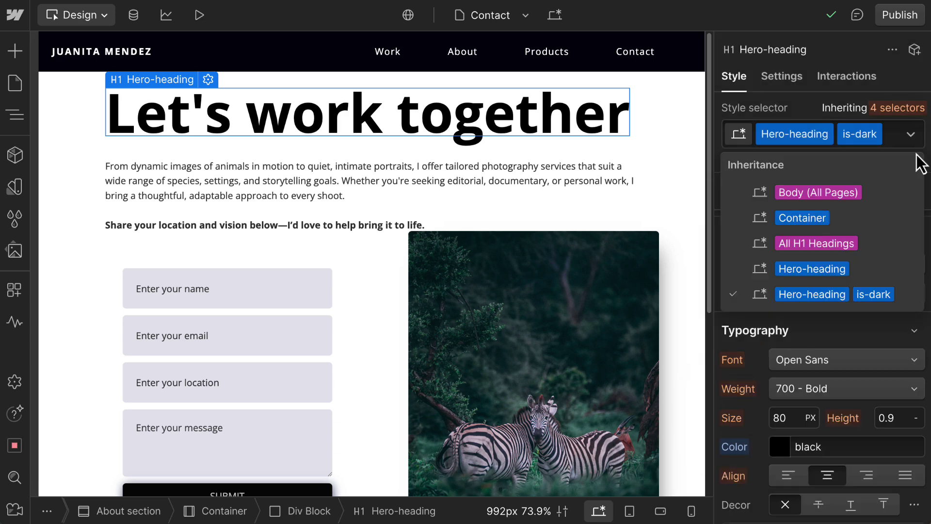
left_click(897, 268)
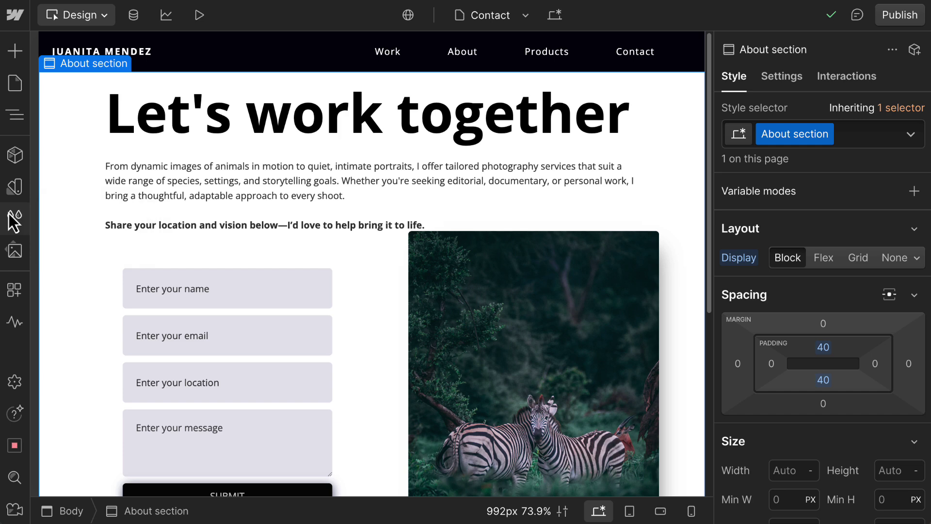
Step: Browse the Style Selectors panel, searching for 'hero' and then clearing the search
left_click(14, 219)
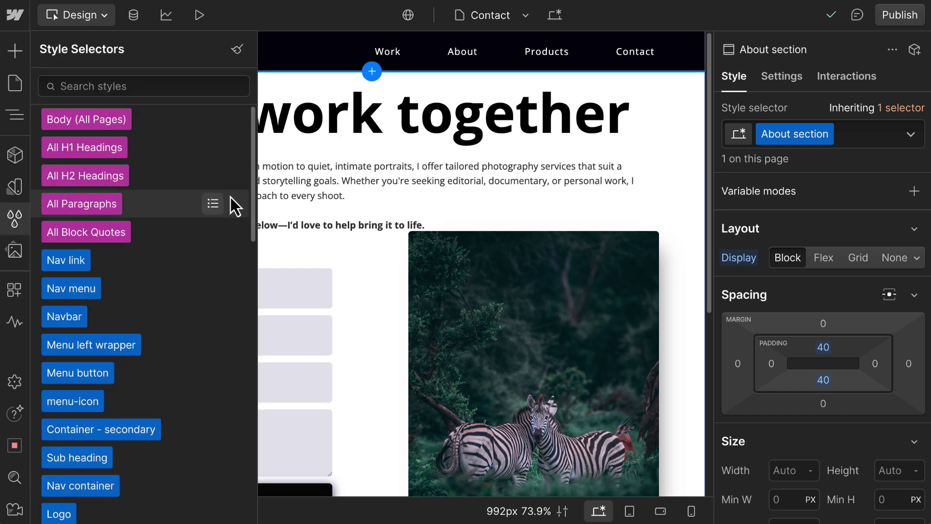
left_click_drag(254, 195, 258, 275)
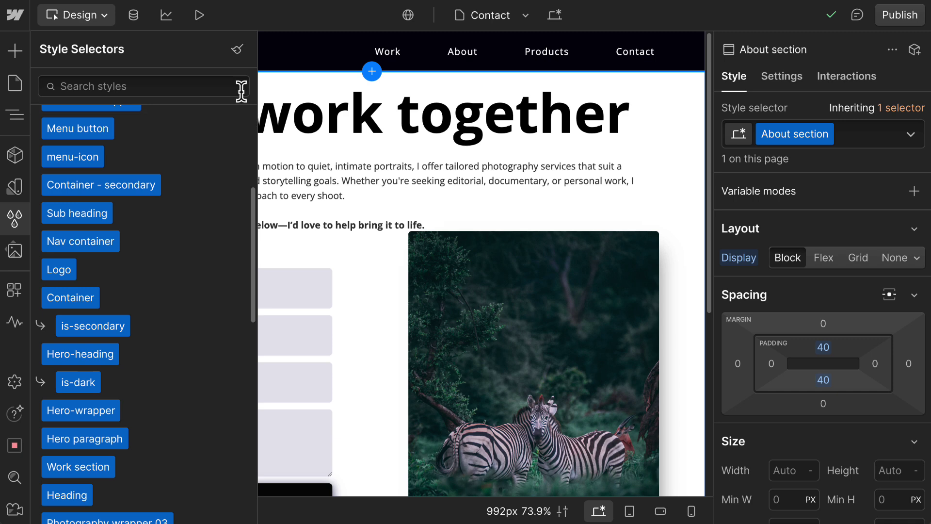
left_click(241, 88)
type("he")
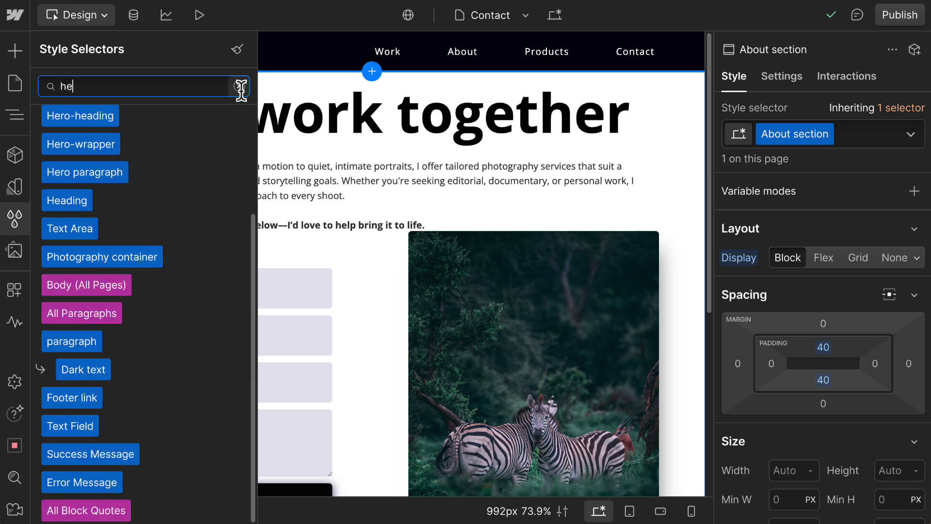
type("ro")
left_click(241, 87)
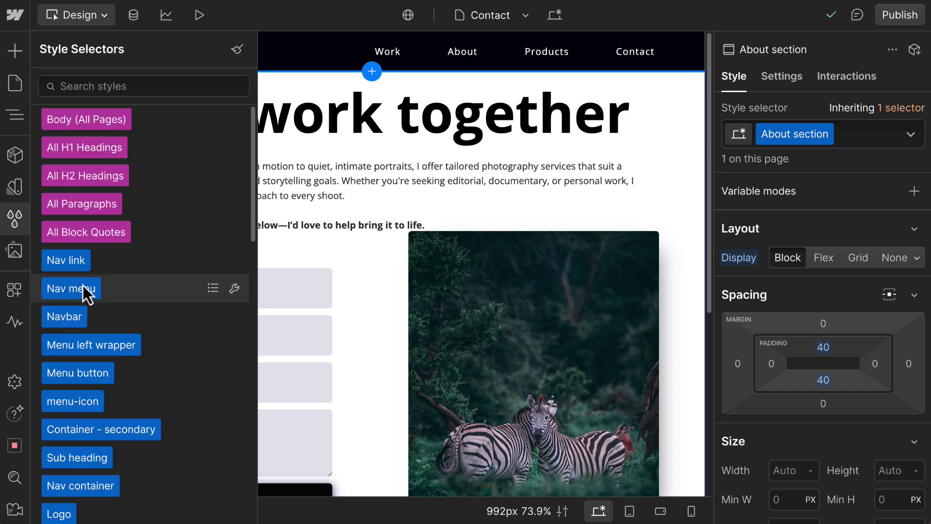
mouse_move(142, 288)
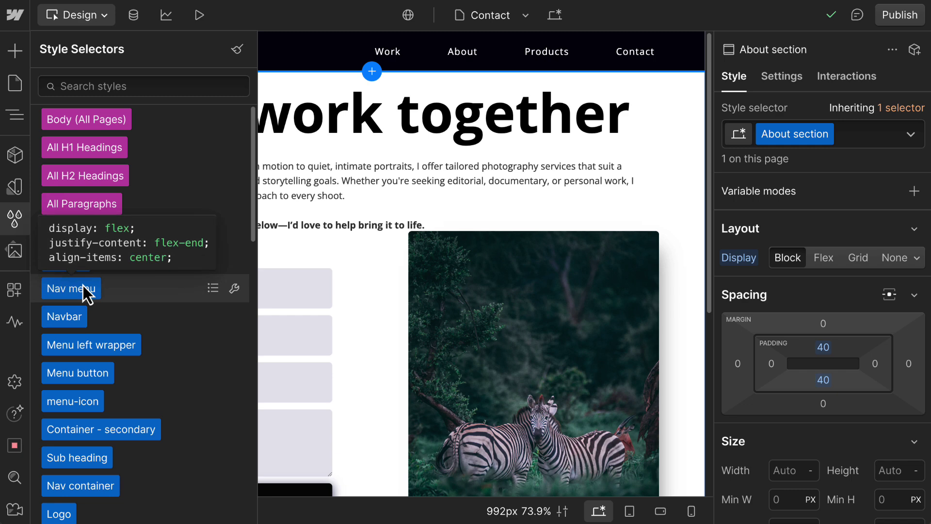
Step: Check which elements use Nav menu, abandon renaming it, and list the unused styles for cleanup
left_click(213, 289)
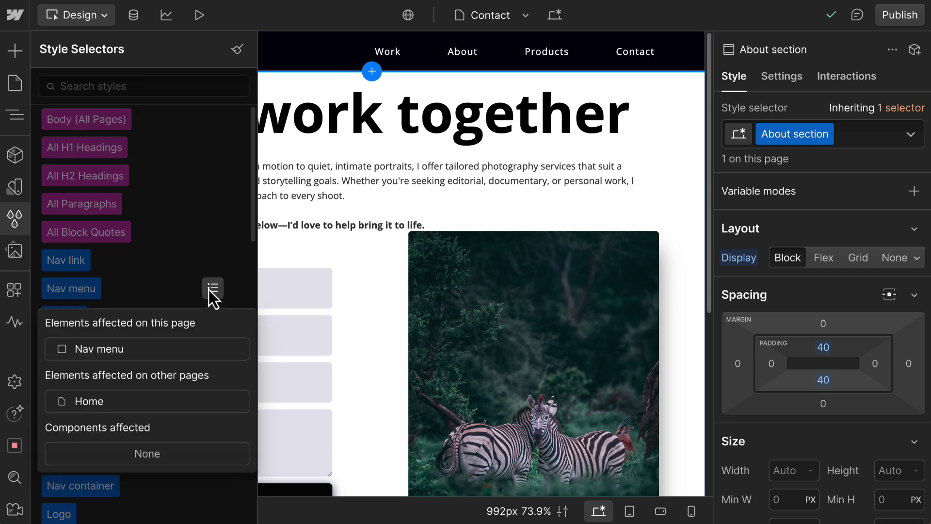
left_click(210, 290)
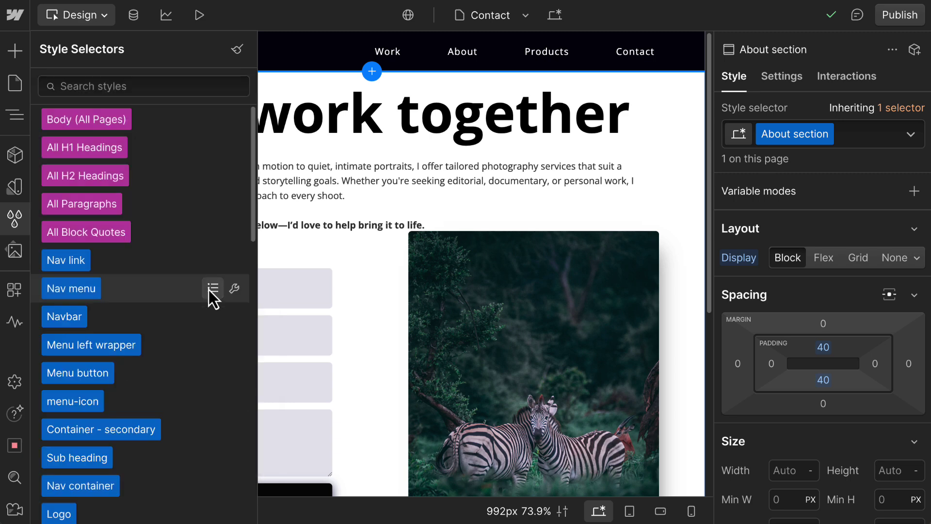
left_click(235, 289)
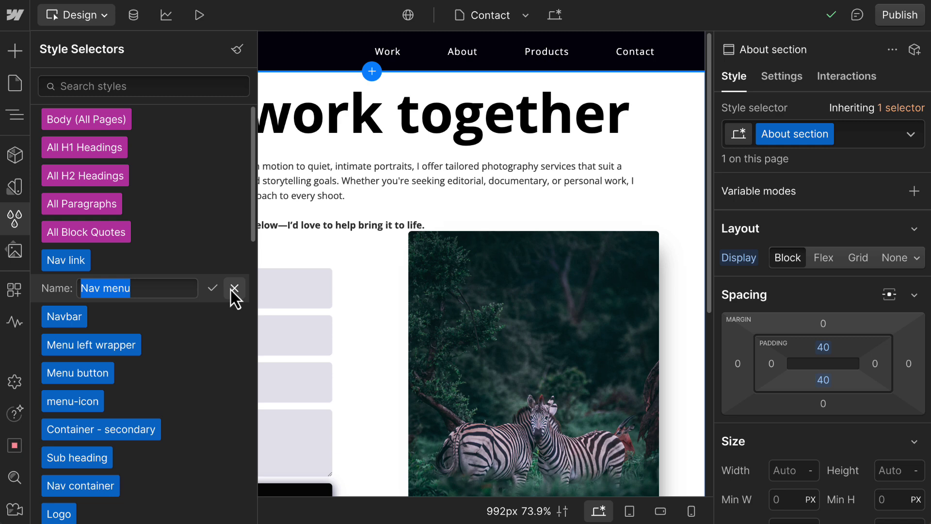
left_click(234, 290)
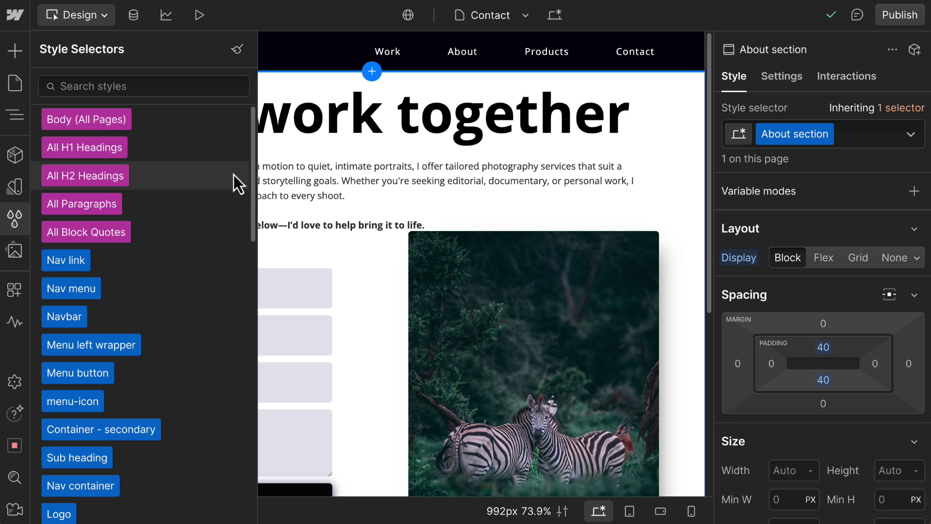
left_click(236, 50)
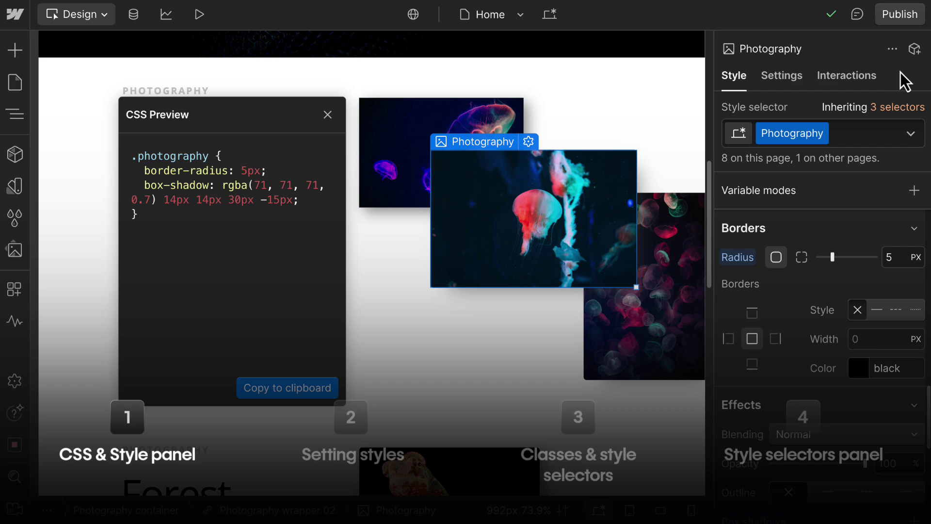
Step: Set the Photography corner radius to 8 px and apply Photography to the upper-left jellyfish image
left_click(905, 262)
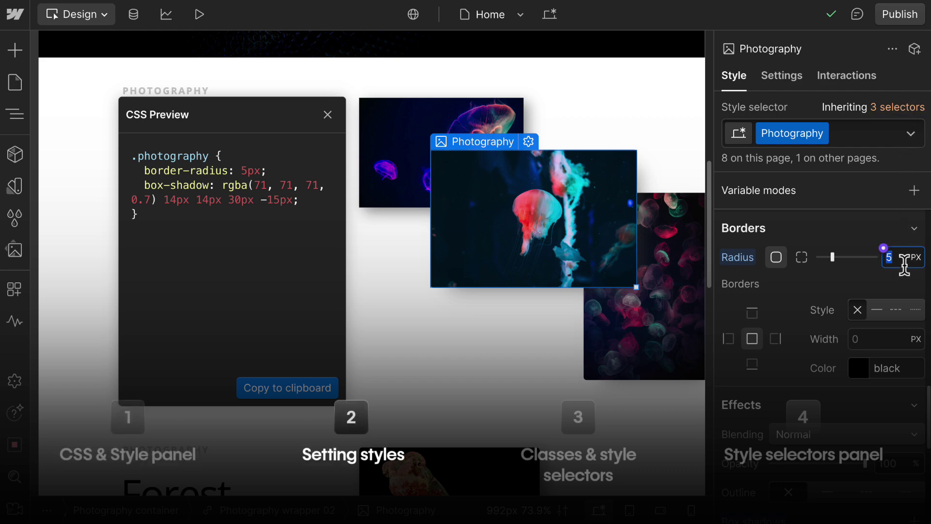
type("8")
key("Return")
left_click(465, 106)
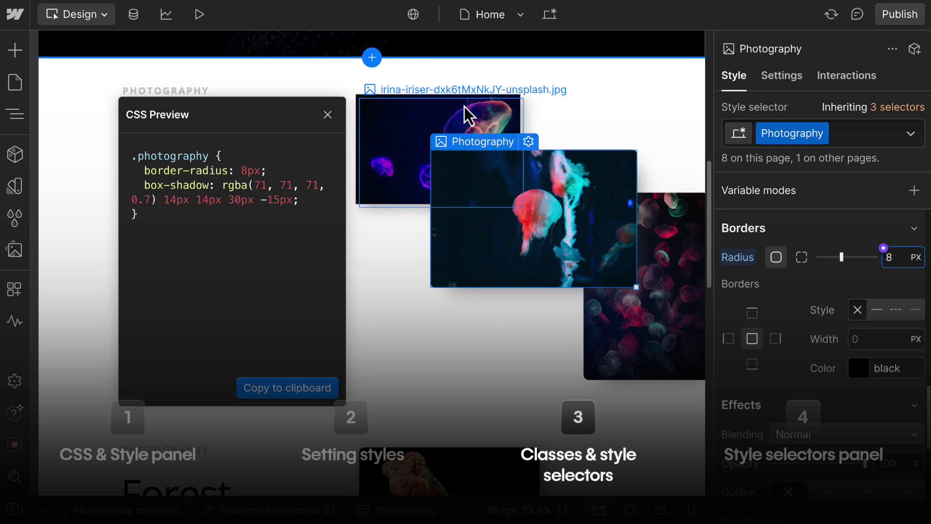
left_click(796, 125)
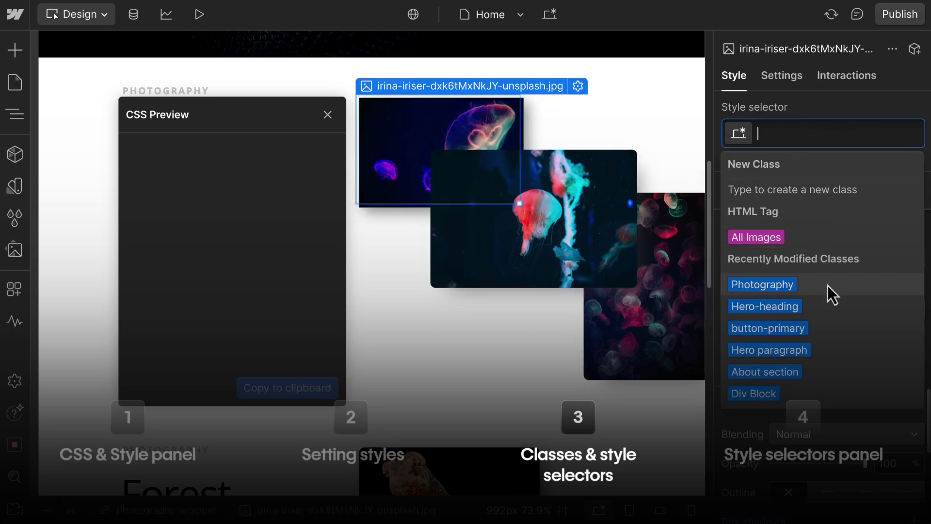
left_click(827, 286)
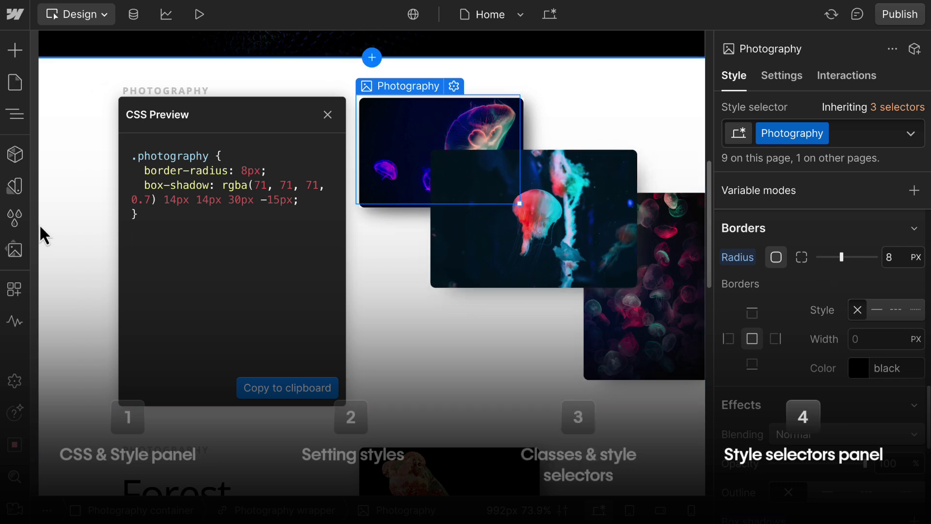
left_click(15, 217)
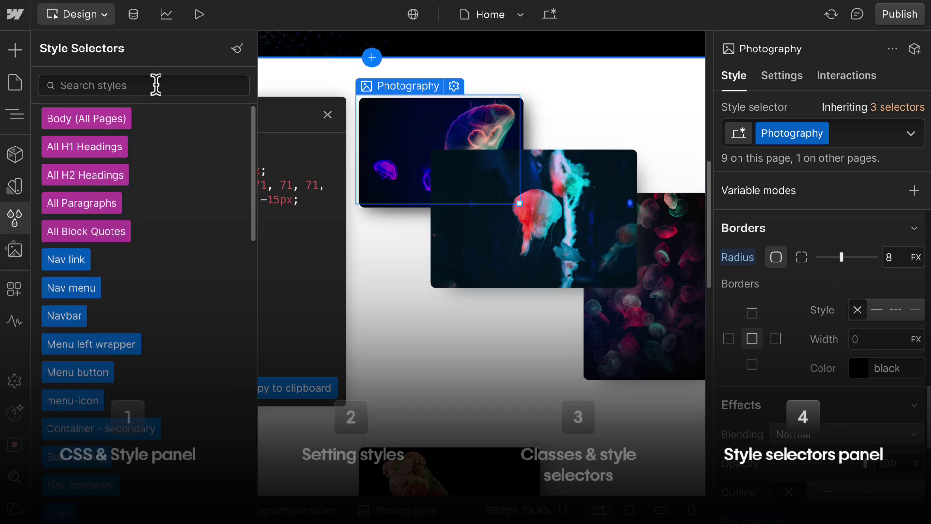